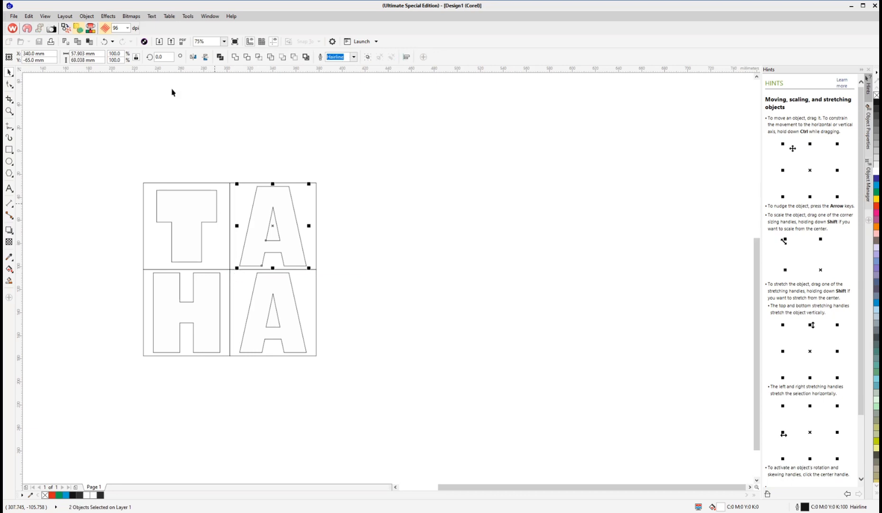
# Scale the upper-right A, the H and the lower-right A to 90 percent of their size.
pyautogui.moveTo(124, 54); pyautogui.dragTo(94, 52)
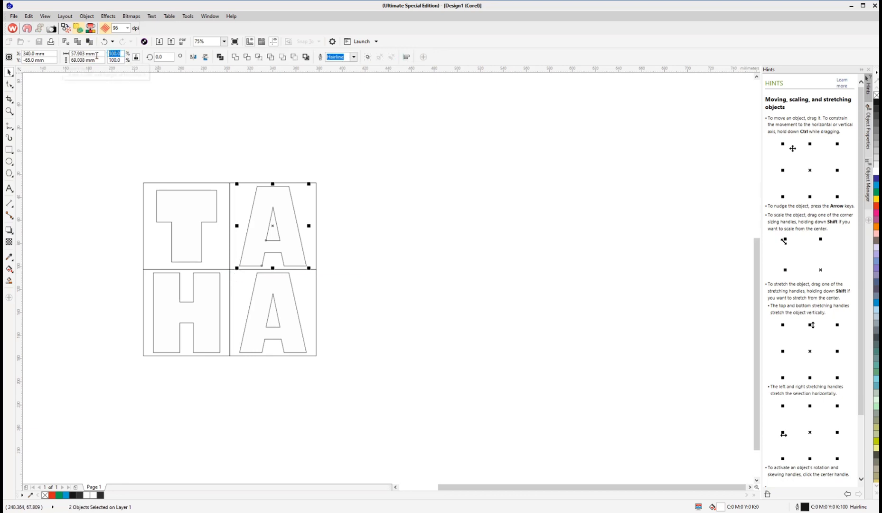
pyautogui.write('90')
pyautogui.press('Return')
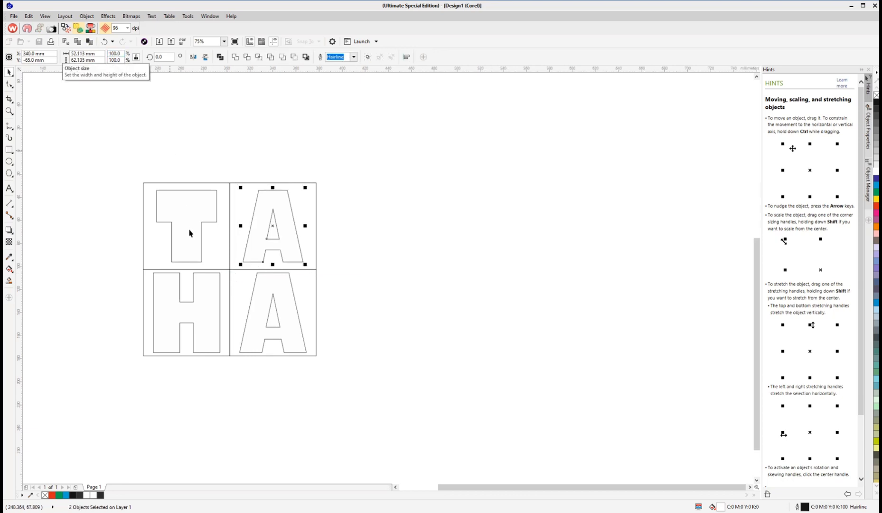
pyautogui.click(203, 304)
pyautogui.moveTo(124, 54); pyautogui.dragTo(95, 53)
pyautogui.write('90')
pyautogui.press('Return')
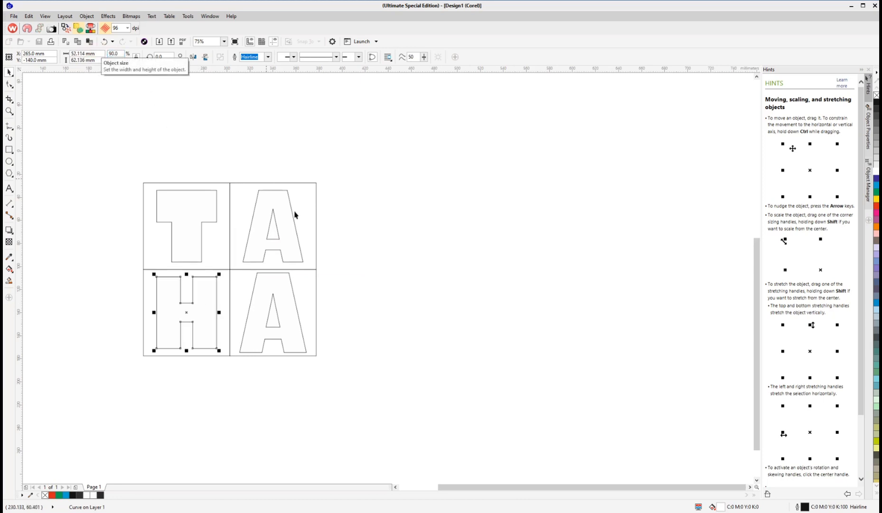
pyautogui.moveTo(333, 403); pyautogui.dragTo(234, 273)
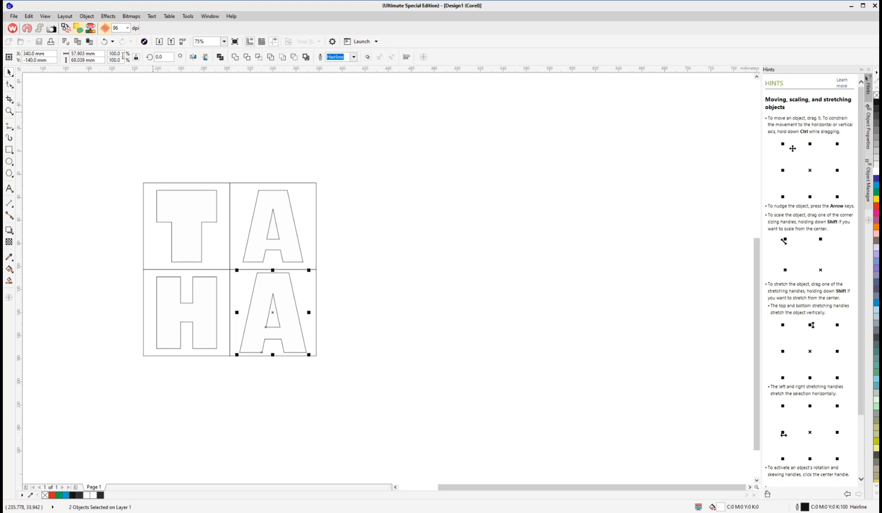
pyautogui.write('90')
pyautogui.press('Return')
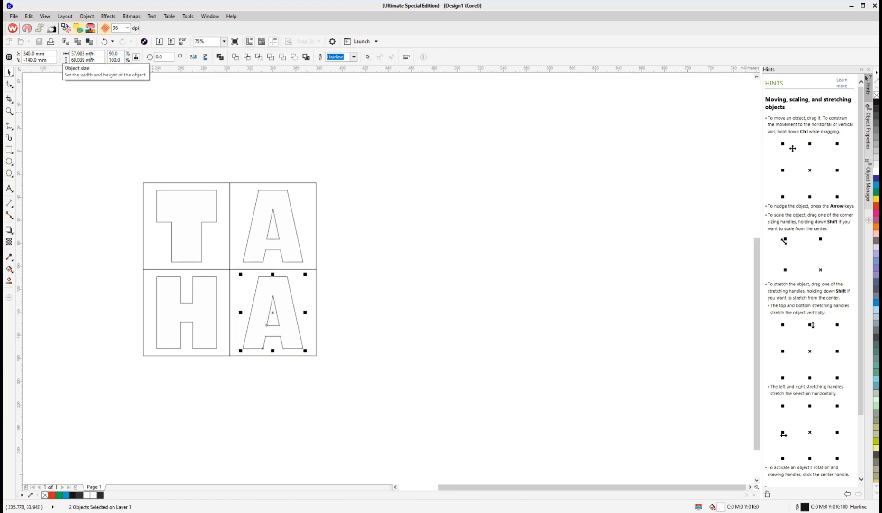
pyautogui.click(386, 253)
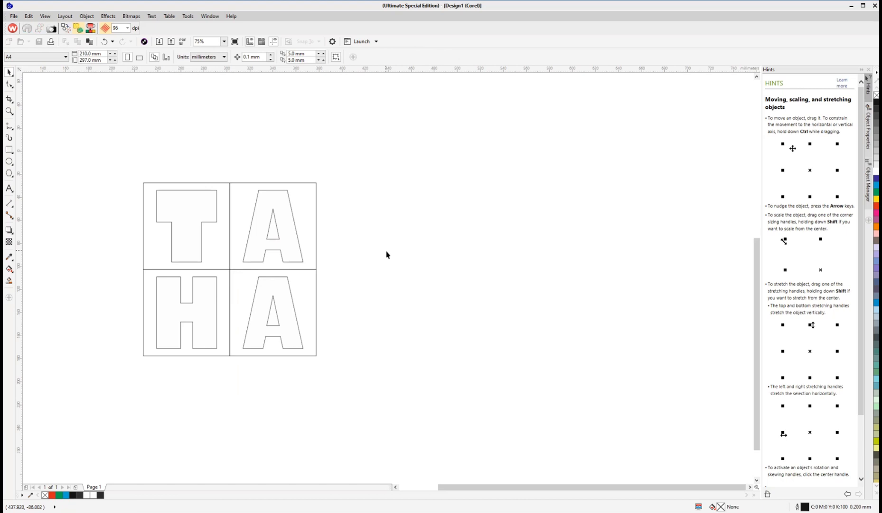
# Place a copy of the four letters beside the grid of squares and switch to the Wilcom embroidery workspace.
pyautogui.moveTo(150, 172); pyautogui.dragTo(311, 374)
pyautogui.moveTo(230, 274); pyautogui.dragTo(411, 272)
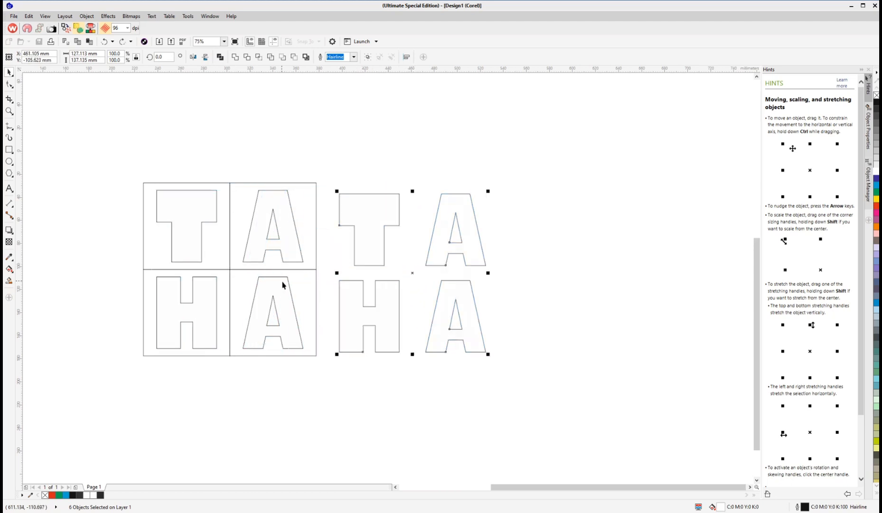
pyautogui.click(10, 31)
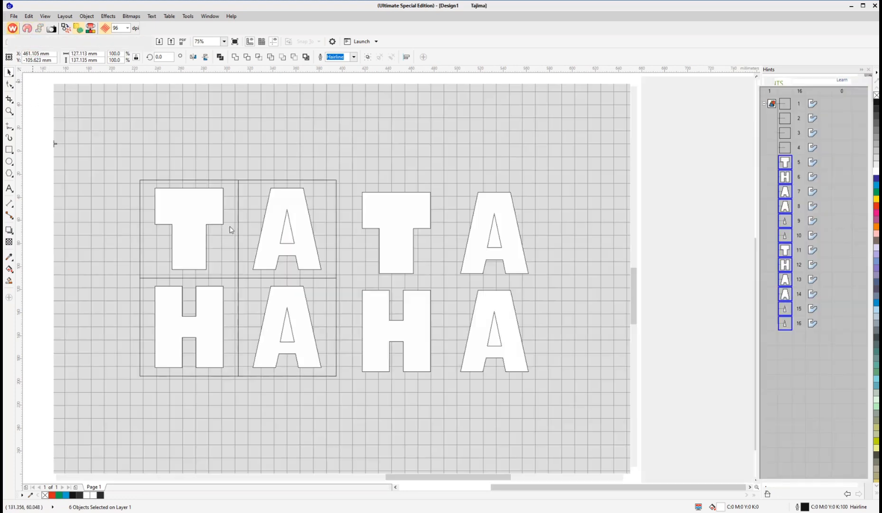
pyautogui.scroll(-1, 493, 316)
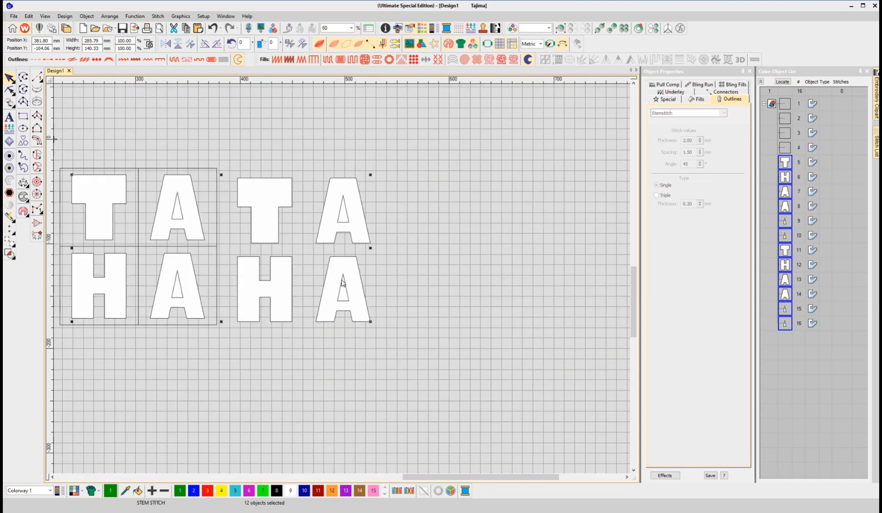
pyautogui.scroll(1, 157, 237)
pyautogui.click(376, 165)
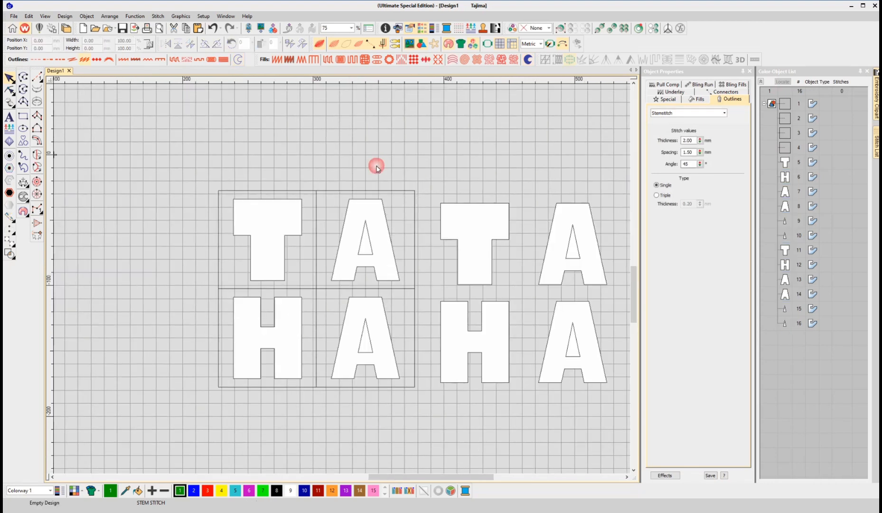
# Convert the four grid squares to Stemstitch outlines in thread colour 10.
pyautogui.click(357, 191)
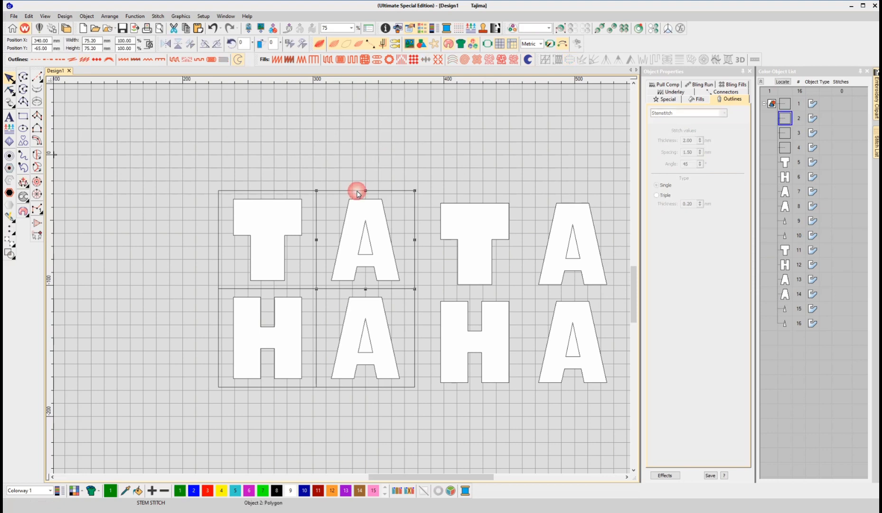
pyautogui.click(783, 106)
pyautogui.keyDown('ctrl'); pyautogui.click(784, 119); pyautogui.keyUp('ctrl')
pyautogui.keyDown('ctrl'); pyautogui.click(785, 134); pyautogui.keyUp('ctrl')
pyautogui.keyDown('ctrl'); pyautogui.click(787, 146); pyautogui.keyUp('ctrl')
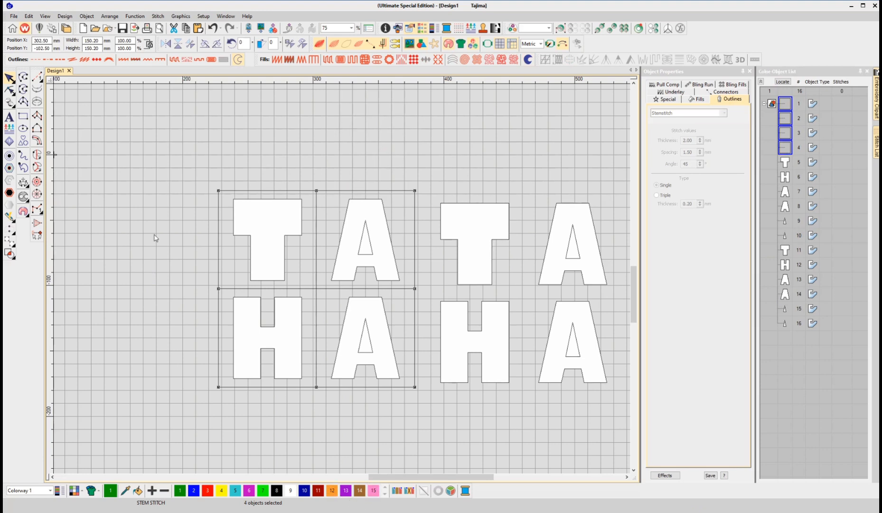
pyautogui.click(84, 60)
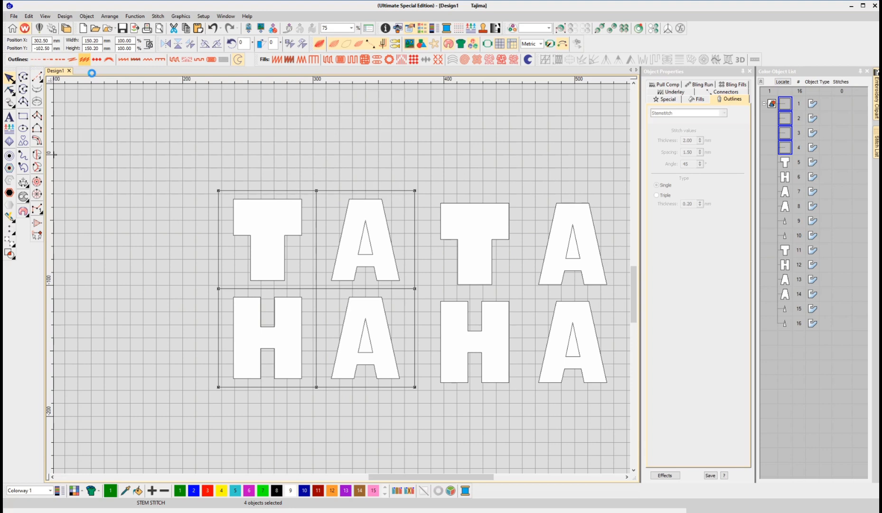
pyautogui.click(305, 490)
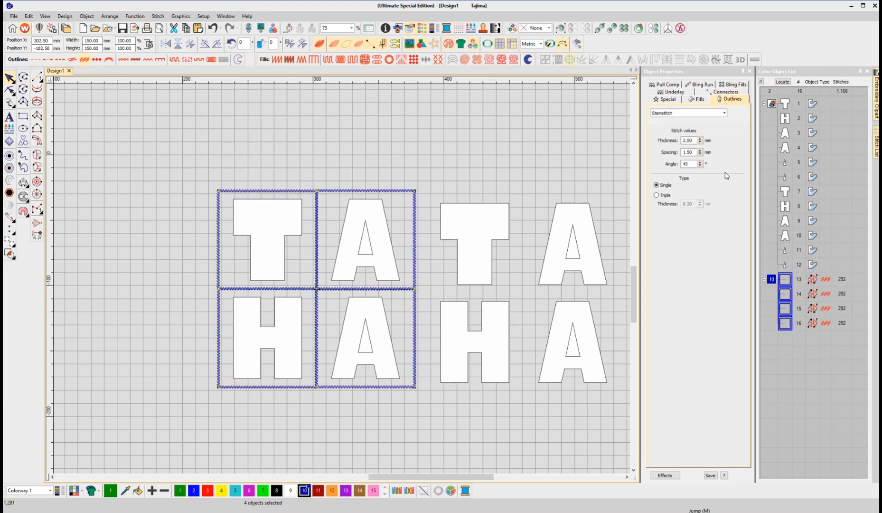
pyautogui.click(410, 160)
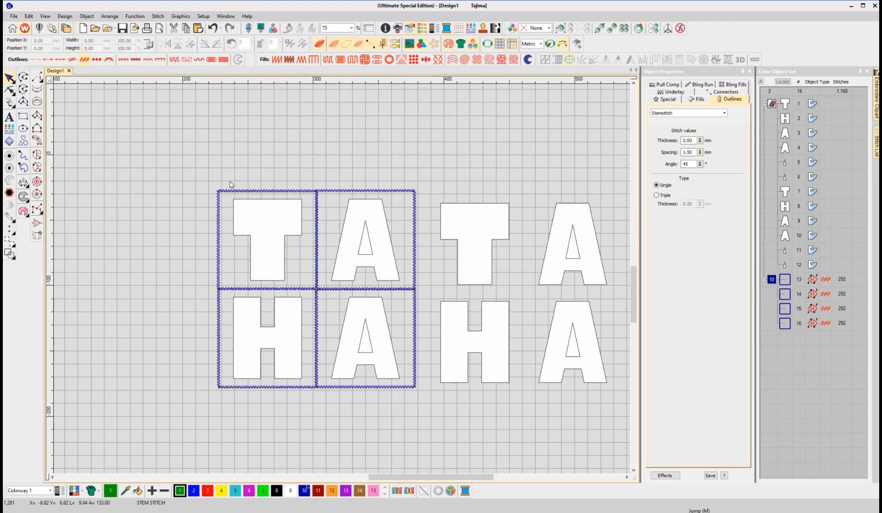
# Convert the four letters inside the squares to Run outlines in thread colour 11.
pyautogui.moveTo(228, 183); pyautogui.dragTo(407, 411)
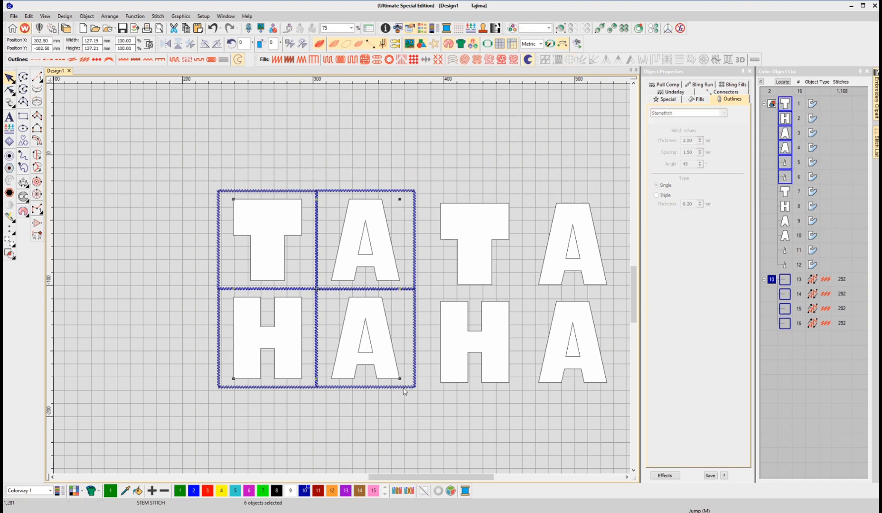
pyautogui.click(35, 59)
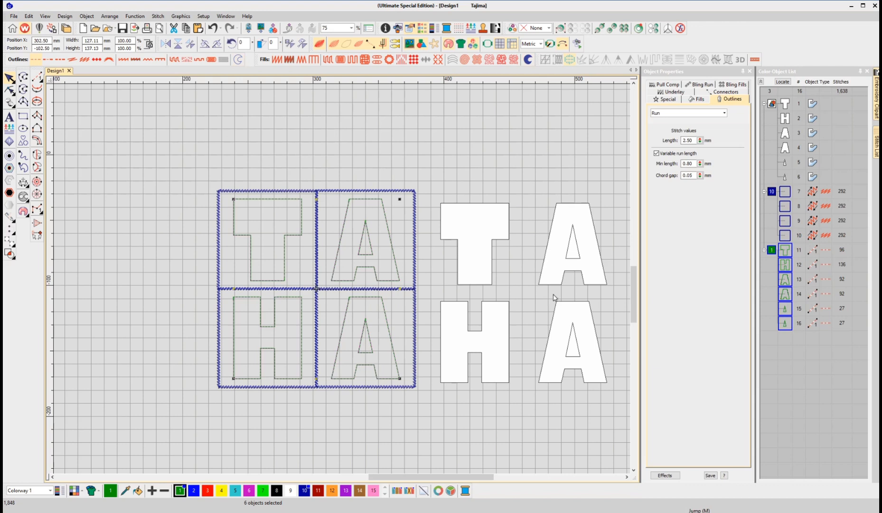
pyautogui.click(318, 492)
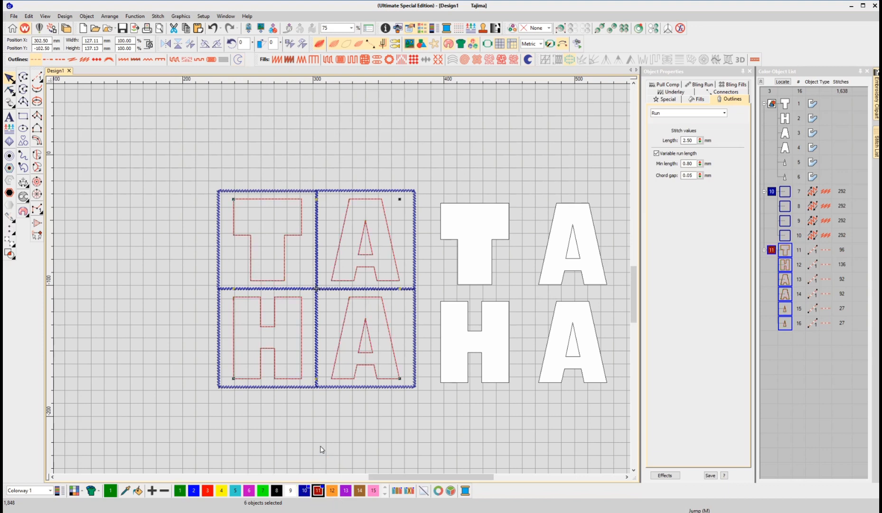
pyautogui.click(321, 418)
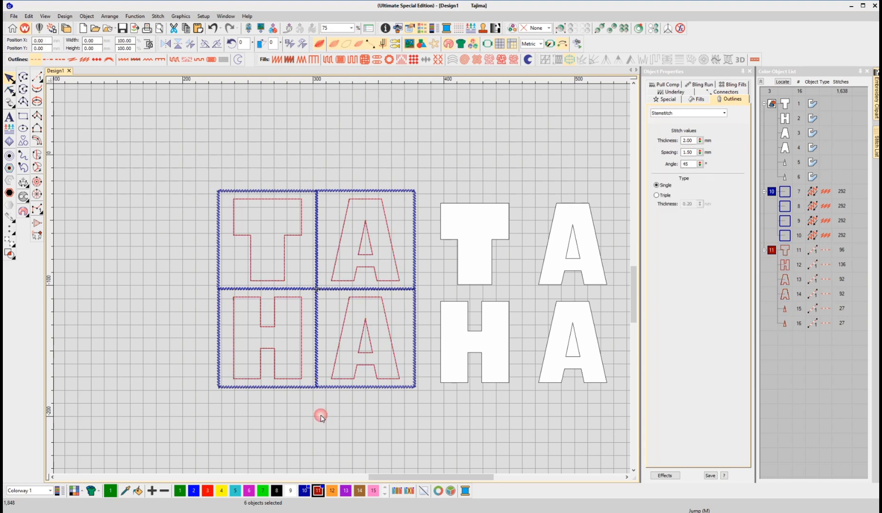
# Convert the copied letters beside the grid to Satin outlines using the Column C method.
pyautogui.click(626, 477)
pyautogui.click(627, 477)
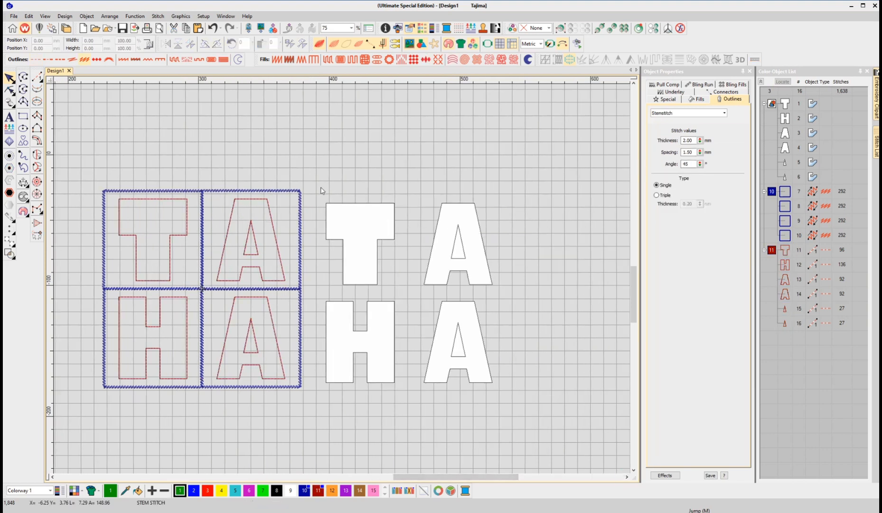
pyautogui.moveTo(320, 186); pyautogui.dragTo(527, 402)
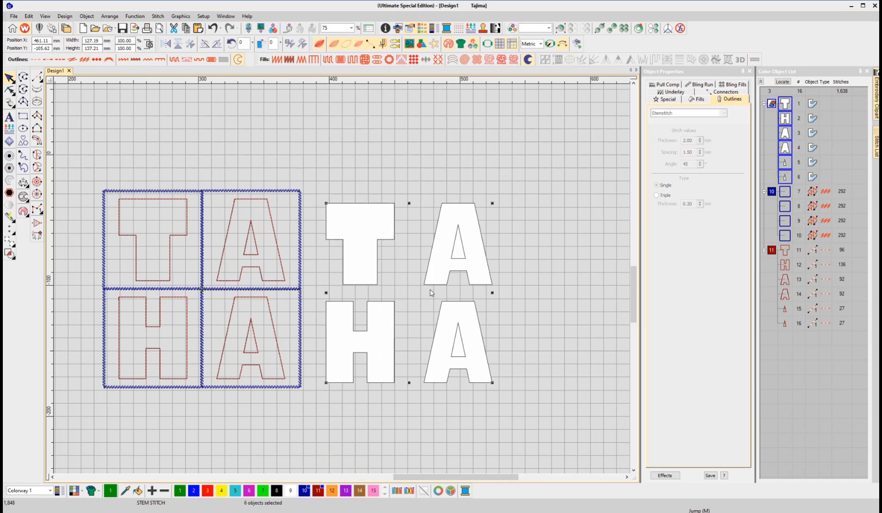
pyautogui.click(122, 61)
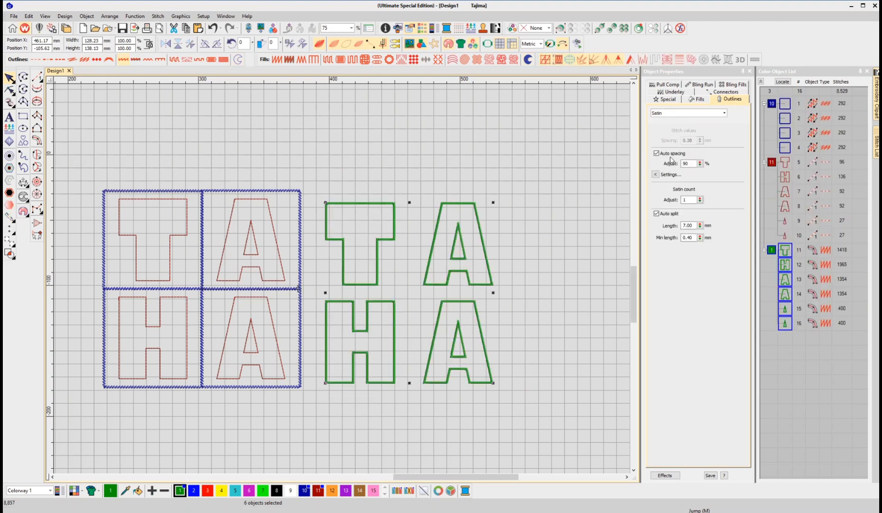
# Group the satin letters, the run-stitch letters and the stem-stitch squares as three separate groups.
pyautogui.rightClick(787, 251)
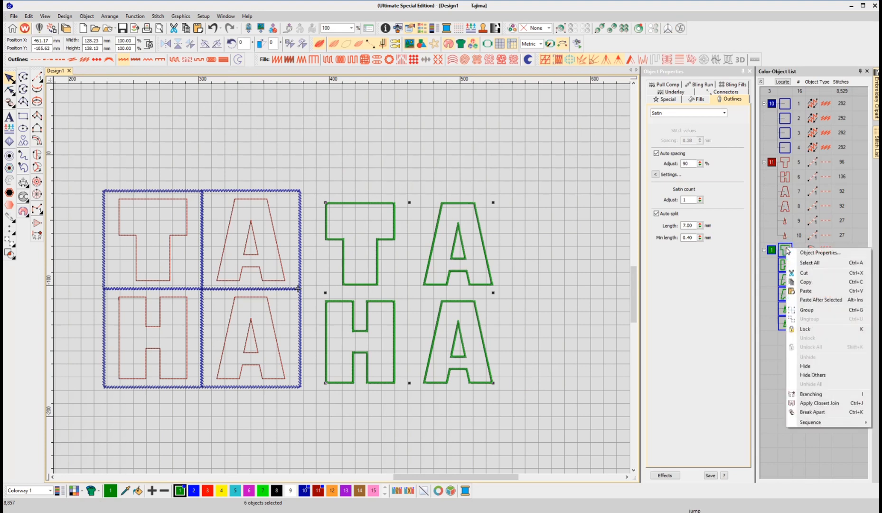
pyautogui.click(802, 306)
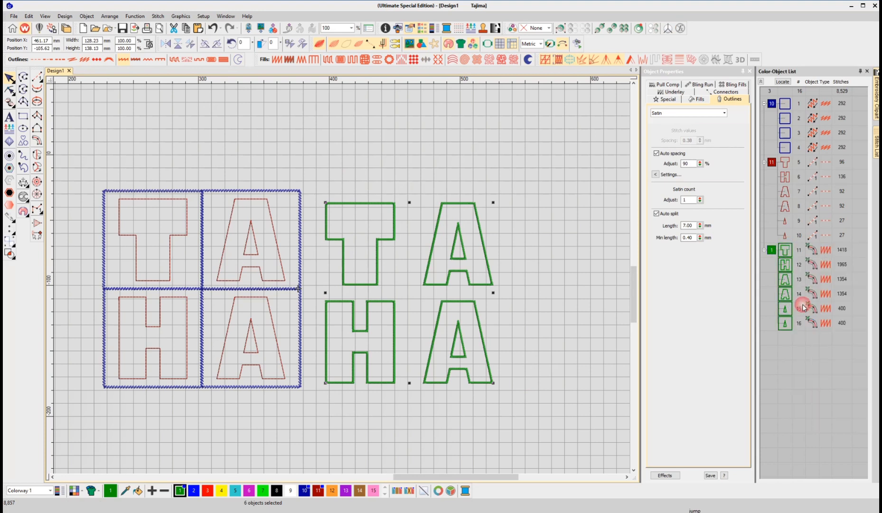
pyautogui.click(773, 162)
pyautogui.rightClick(773, 163)
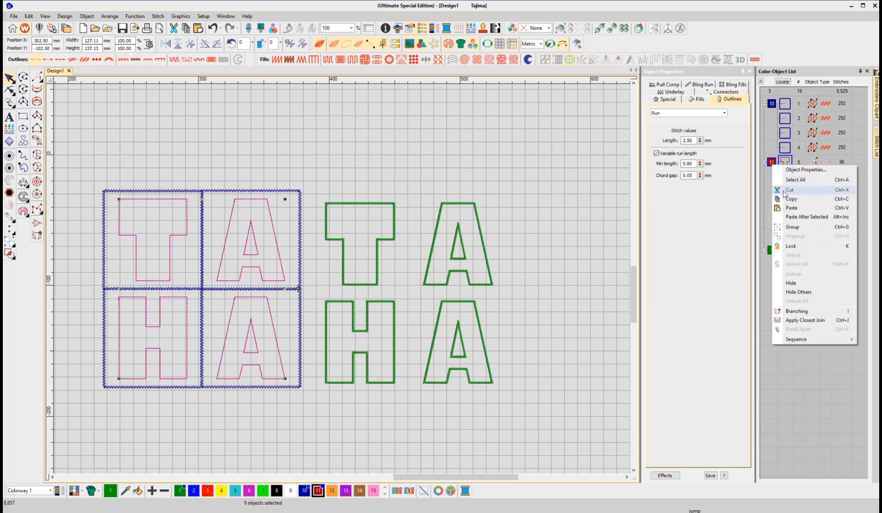
pyautogui.click(794, 229)
pyautogui.click(772, 103)
pyautogui.rightClick(772, 104)
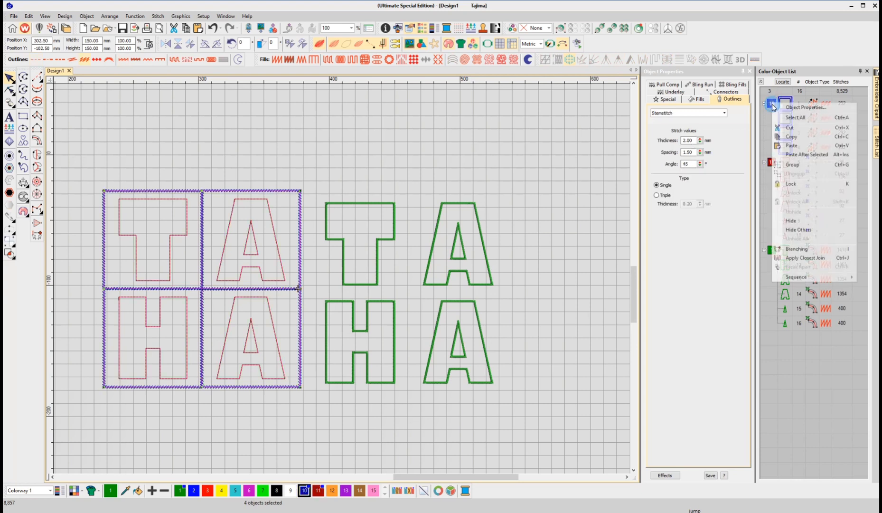
pyautogui.click(797, 167)
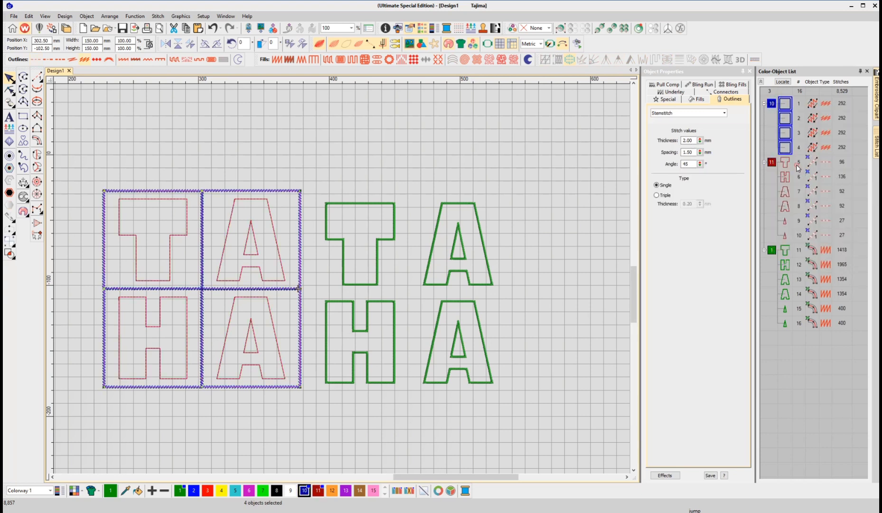
# Turn off auto spacing for the green satin letter group and set its stitch spacing to 0.50 mm.
pyautogui.click(773, 163)
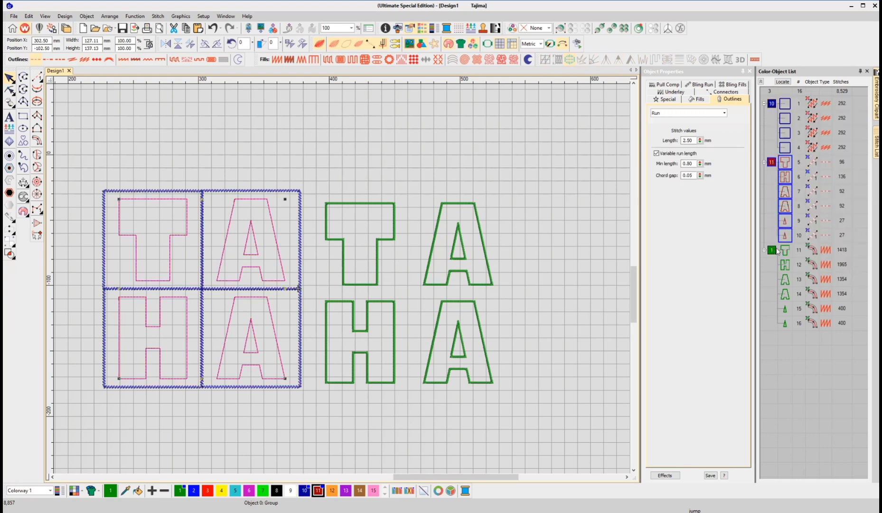
pyautogui.click(777, 250)
pyautogui.click(660, 153)
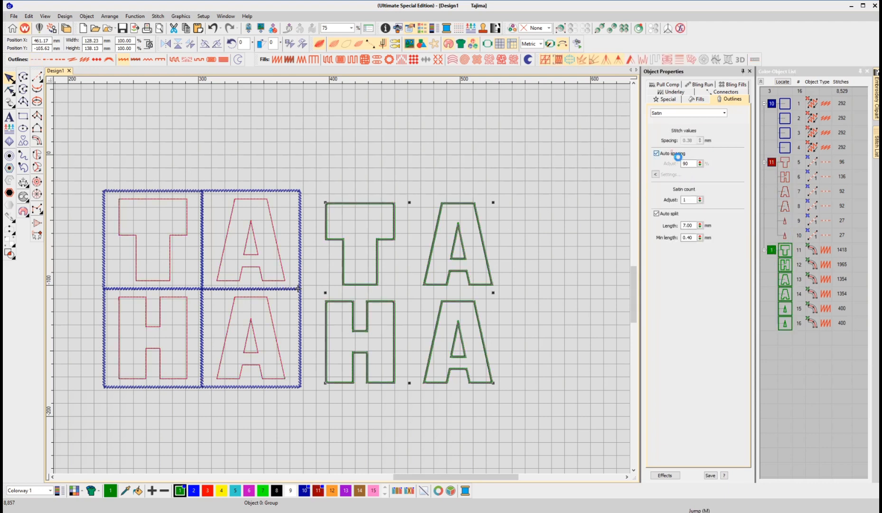
pyautogui.write('0.5')
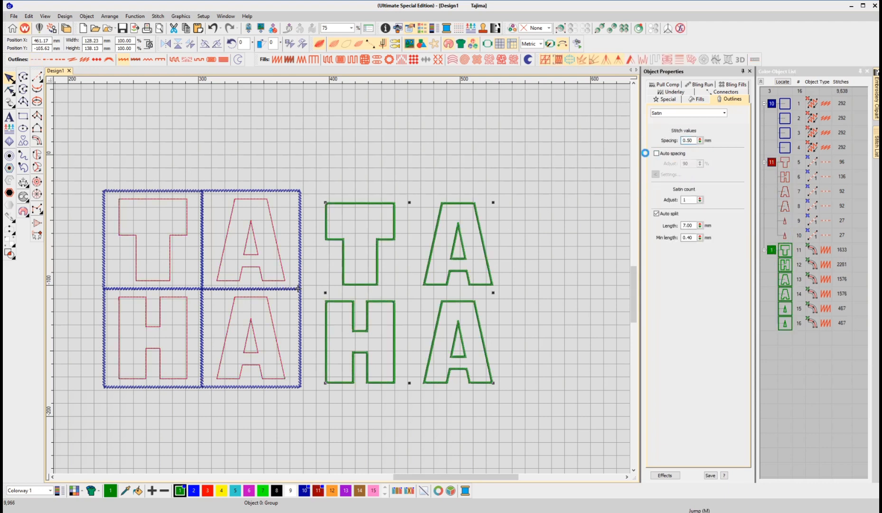
pyautogui.press('Return')
# Set the column width of the green satin letter group to 4.00 mm.
pyautogui.click(697, 99)
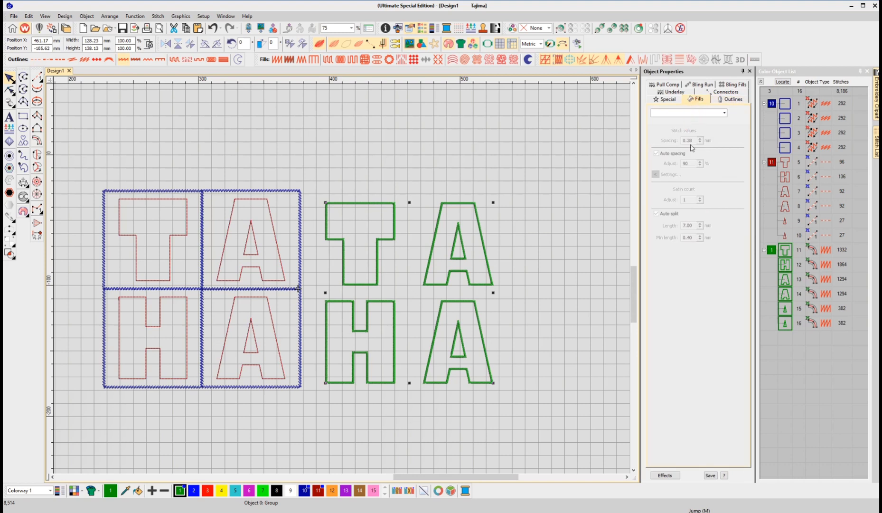
pyautogui.click(670, 100)
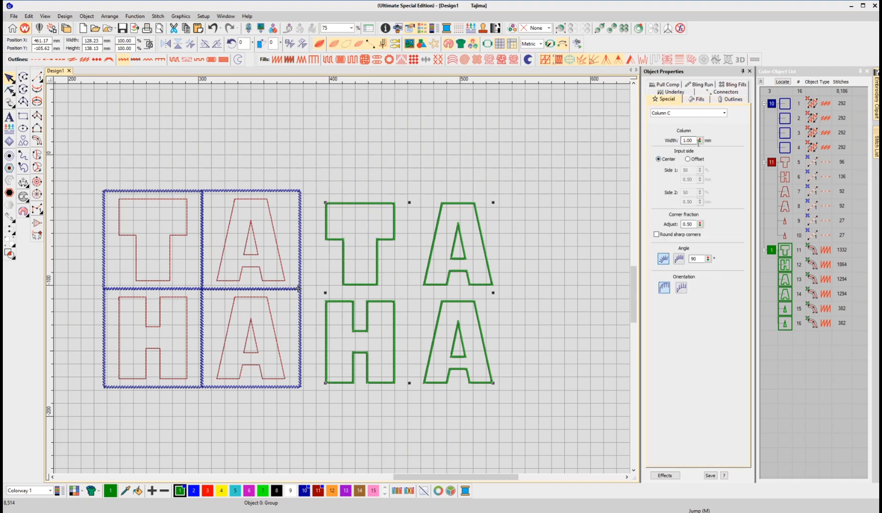
pyautogui.write('4')
pyautogui.click(643, 143)
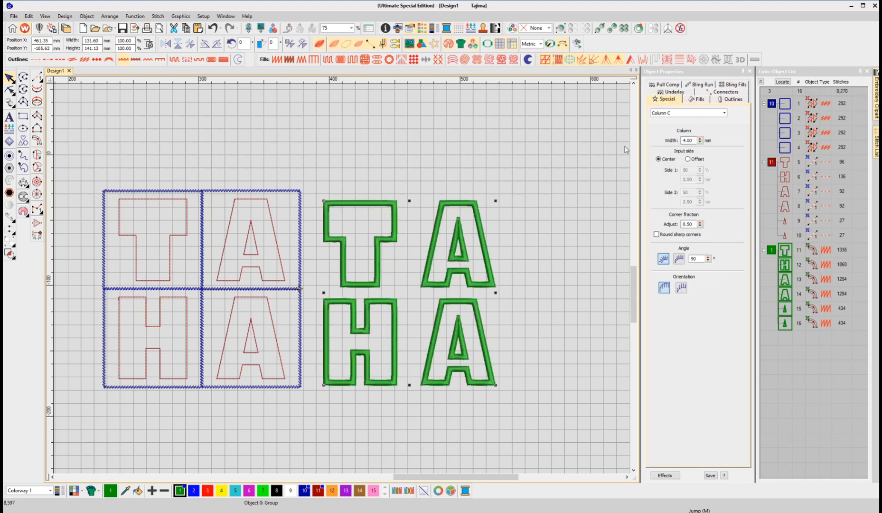
pyautogui.click(667, 86)
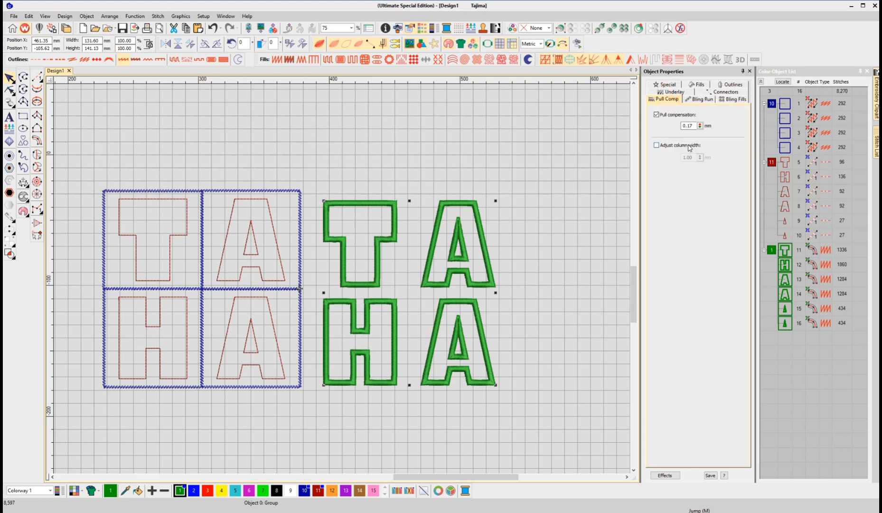
pyautogui.click(665, 85)
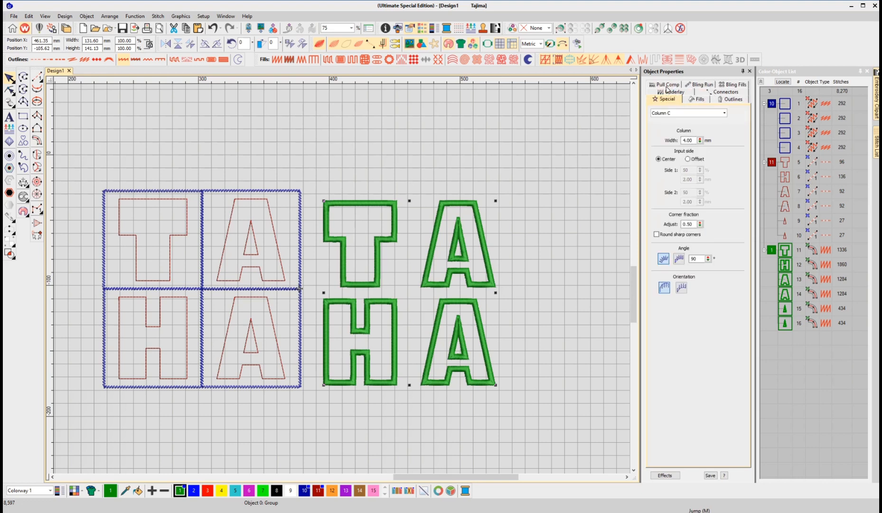
# Check the satin group's outline settings and examine the stitching on the T and A borders up close.
pyautogui.click(698, 100)
pyautogui.click(726, 100)
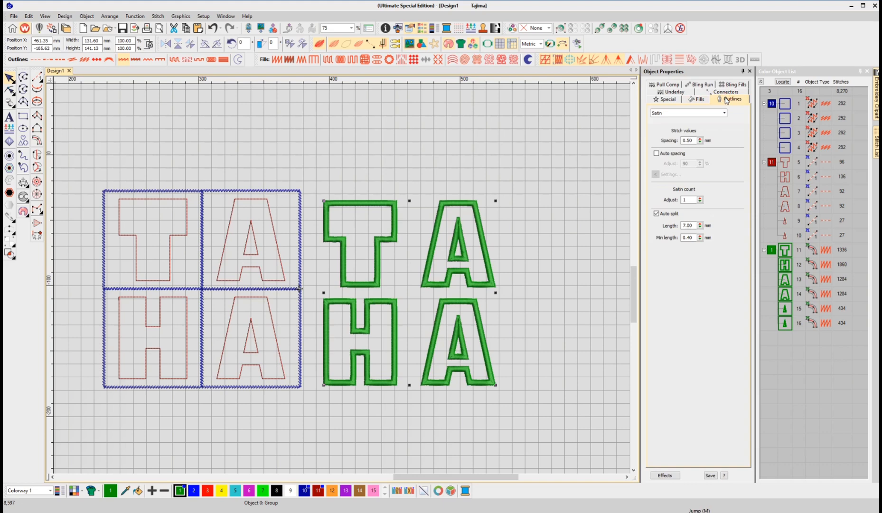
pyautogui.click(521, 177)
pyautogui.scroll(4, 346, 281)
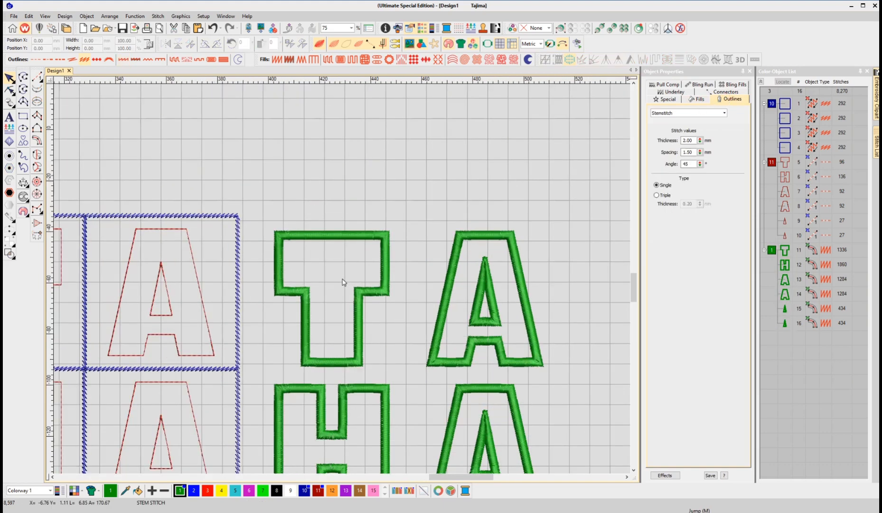
pyautogui.scroll(2, 345, 281)
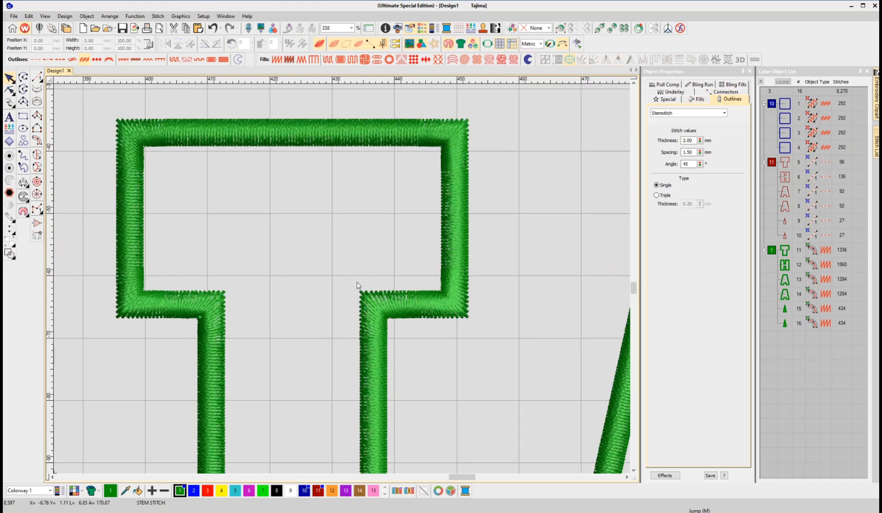
pyautogui.scroll(-4, 342, 281)
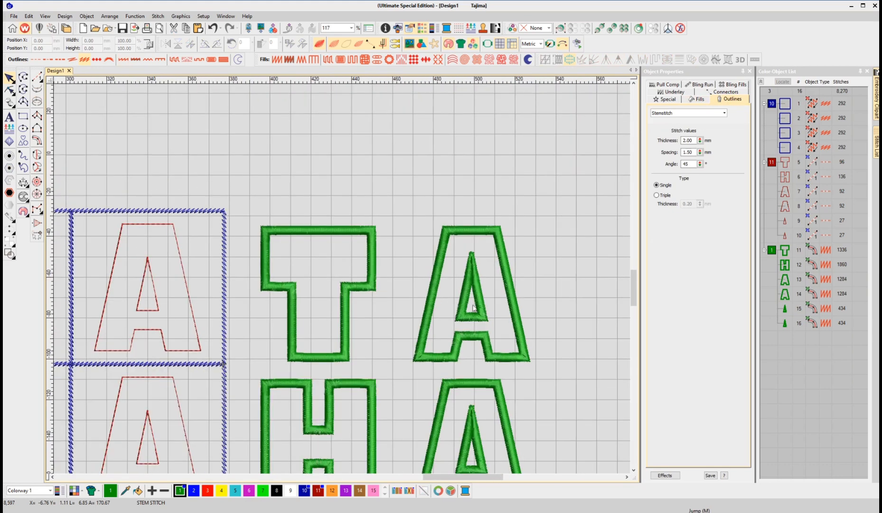
pyautogui.scroll(6, 473, 308)
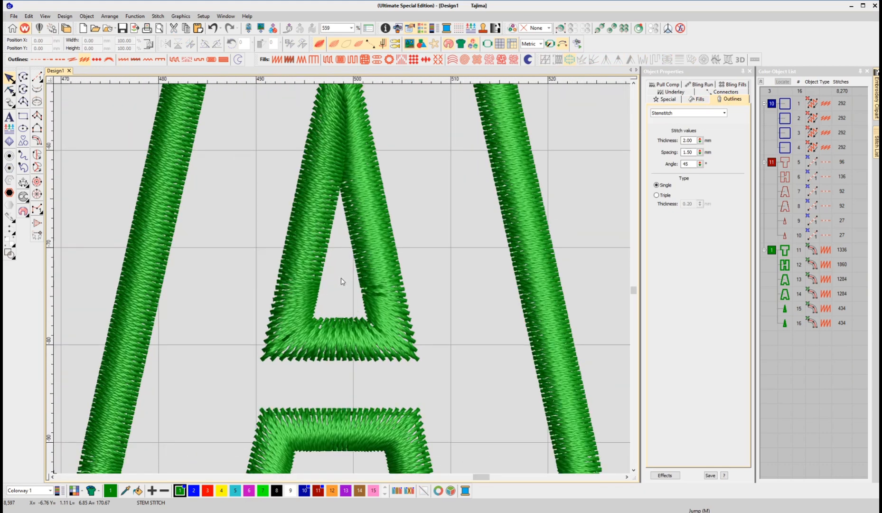
pyautogui.scroll(-8, 343, 282)
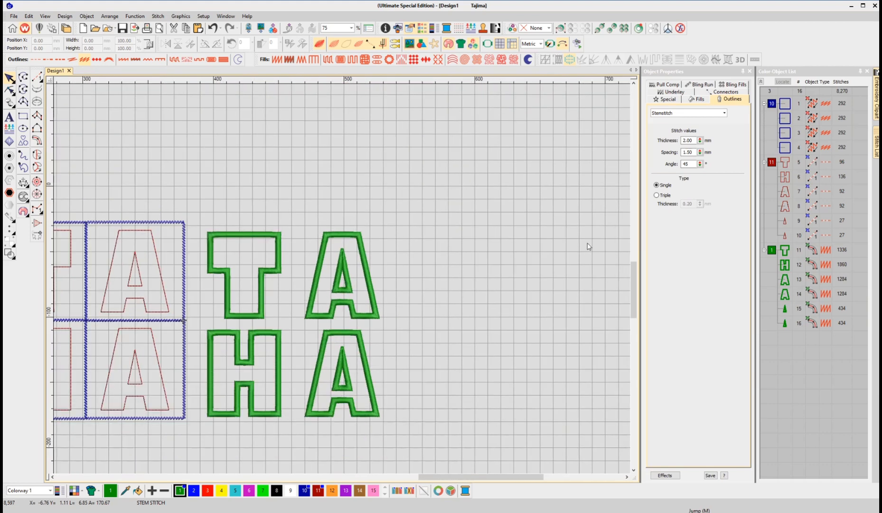
# Turn off the second underlay for the green satin letter group and set its first underlay type to Center Run.
pyautogui.click(774, 251)
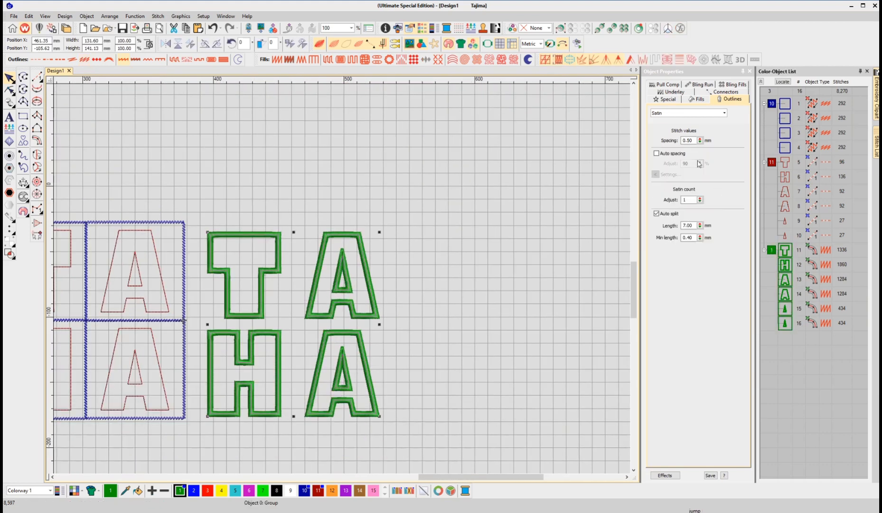
pyautogui.click(676, 92)
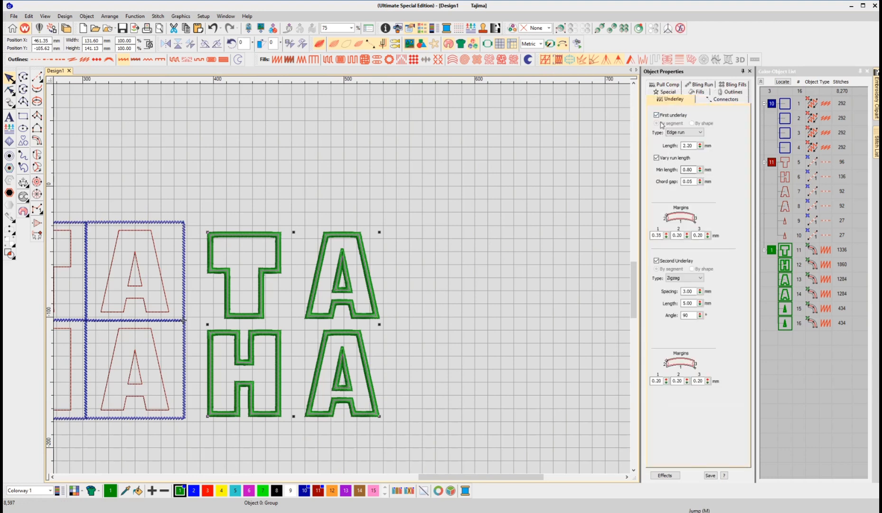
pyautogui.click(657, 261)
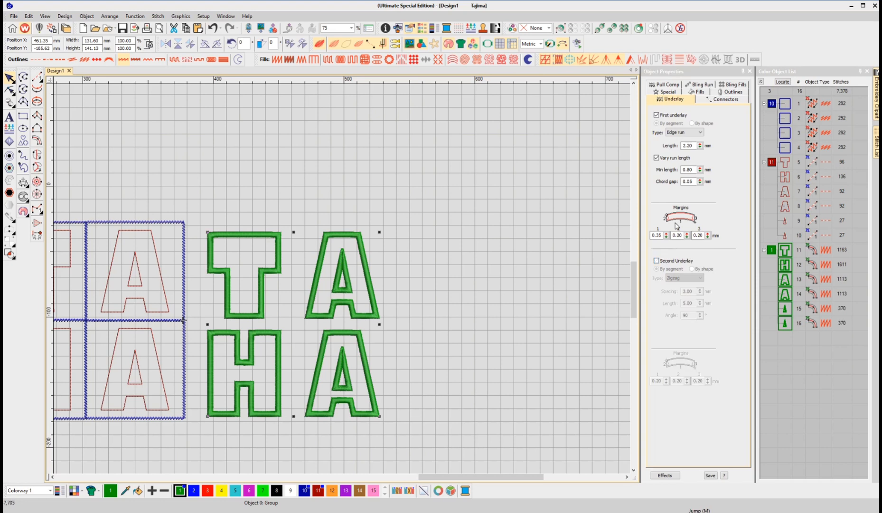
pyautogui.click(698, 133)
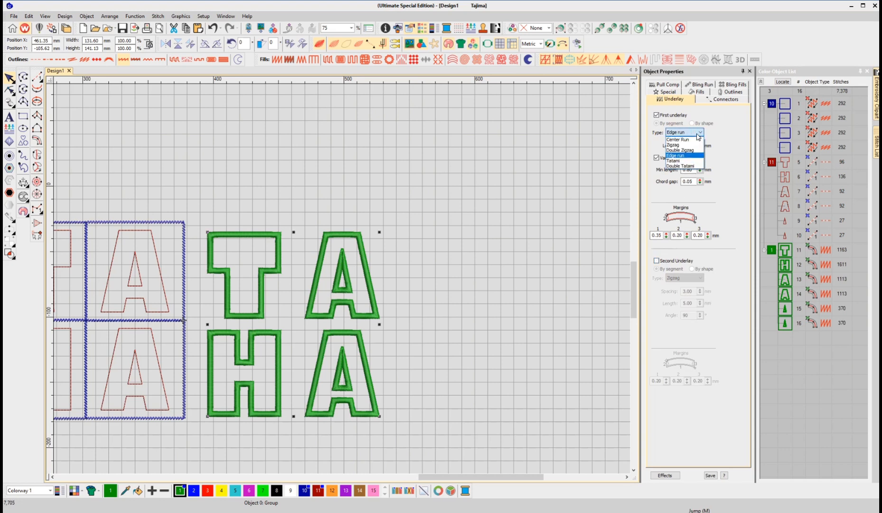
pyautogui.click(682, 139)
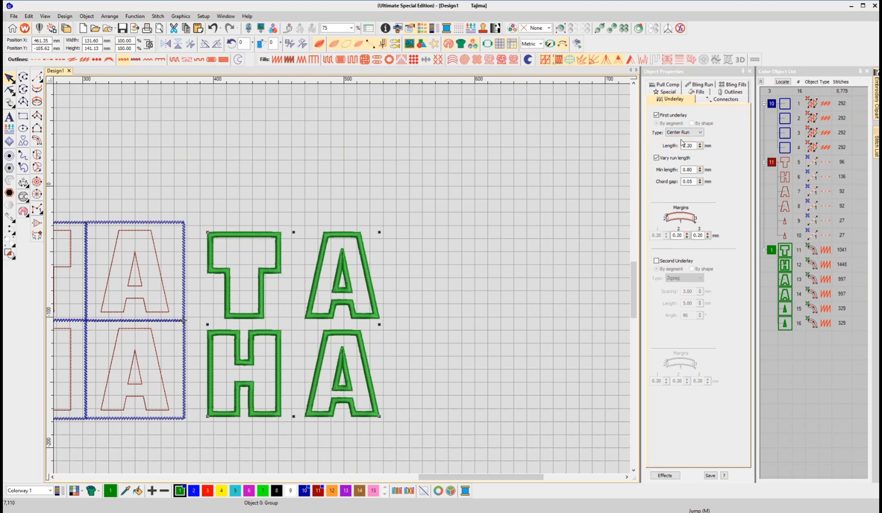
# Copy the run-stitch letter group, paste it at the end of the sequence and recolour the copy to red, colour 3.
pyautogui.click(771, 163)
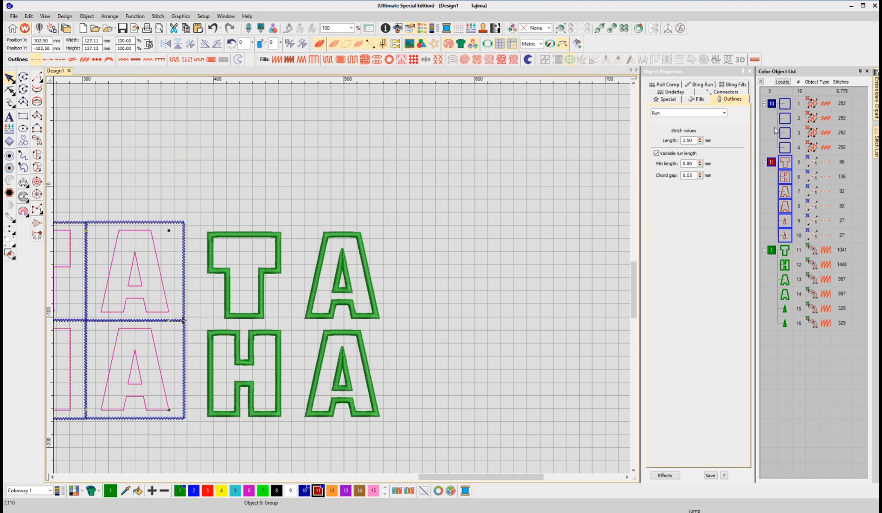
pyautogui.click(772, 108)
pyautogui.click(772, 162)
pyautogui.rightClick(773, 164)
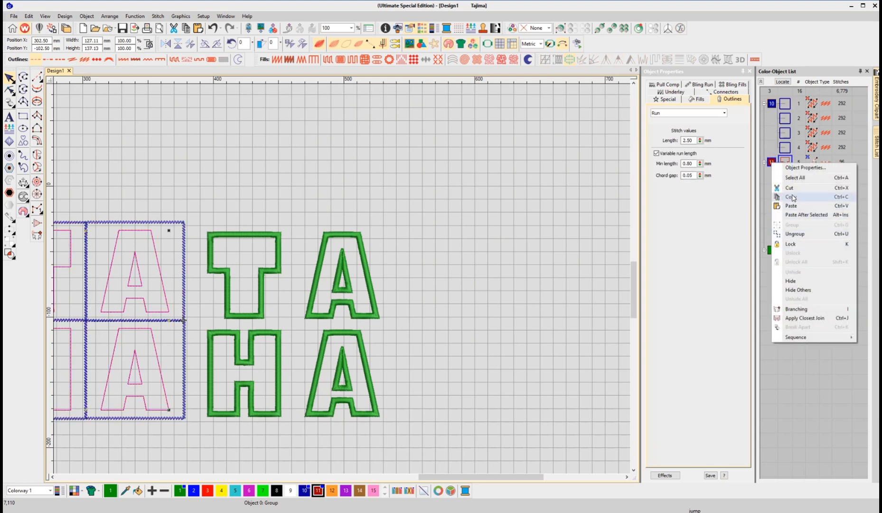
pyautogui.click(792, 196)
pyautogui.click(773, 338)
pyautogui.rightClick(773, 338)
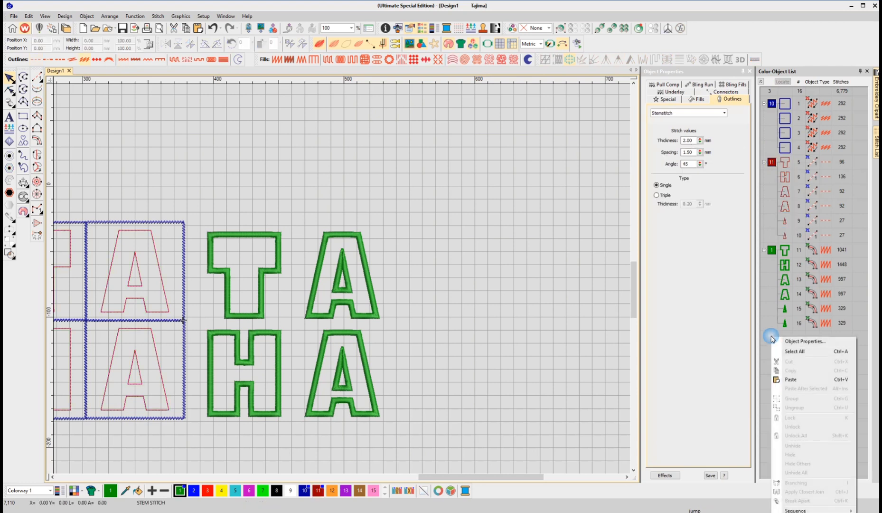
pyautogui.click(792, 380)
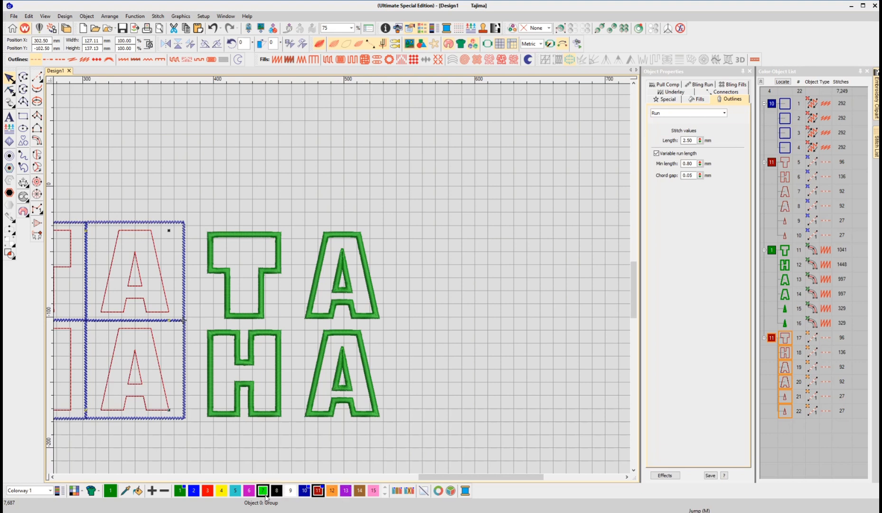
pyautogui.click(207, 490)
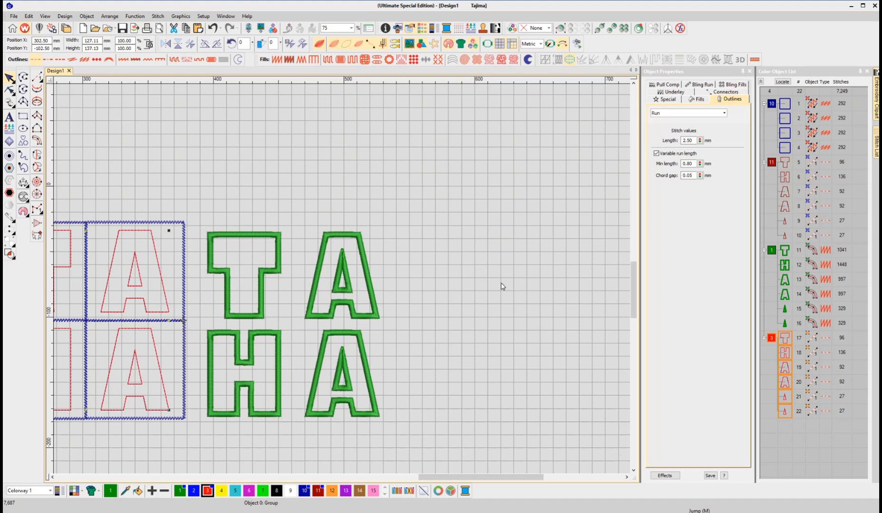
# Move the stem-stitch squares to the right of the satin letters and the red run-stitch letters above them.
pyautogui.scroll(-2, 344, 282)
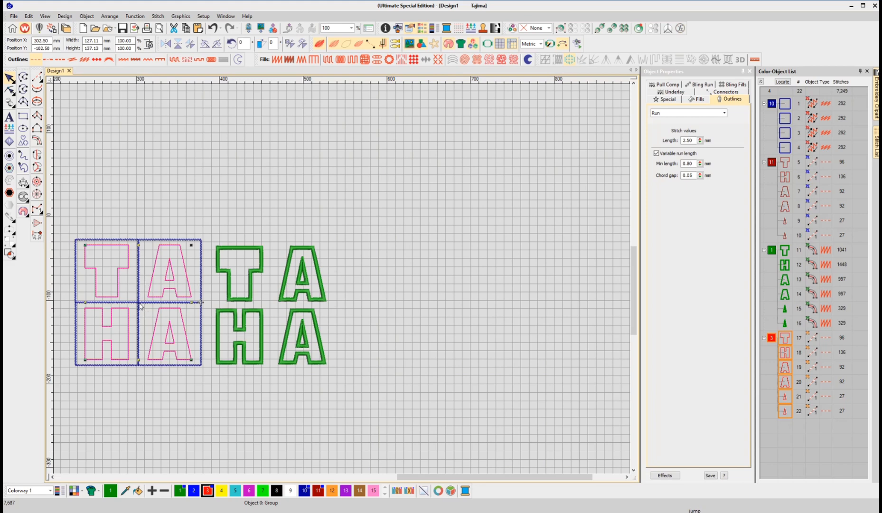
pyautogui.moveTo(140, 306); pyautogui.dragTo(471, 304)
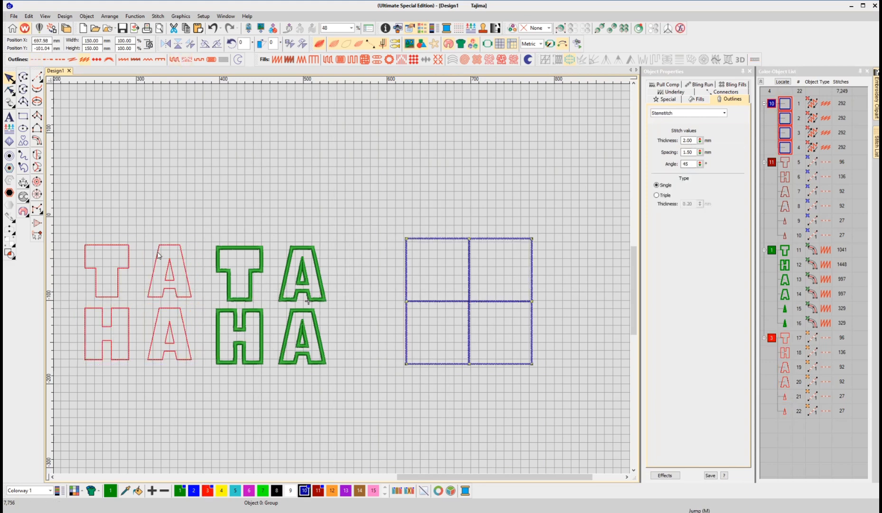
pyautogui.moveTo(159, 256); pyautogui.dragTo(362, 108)
pyautogui.click(190, 196)
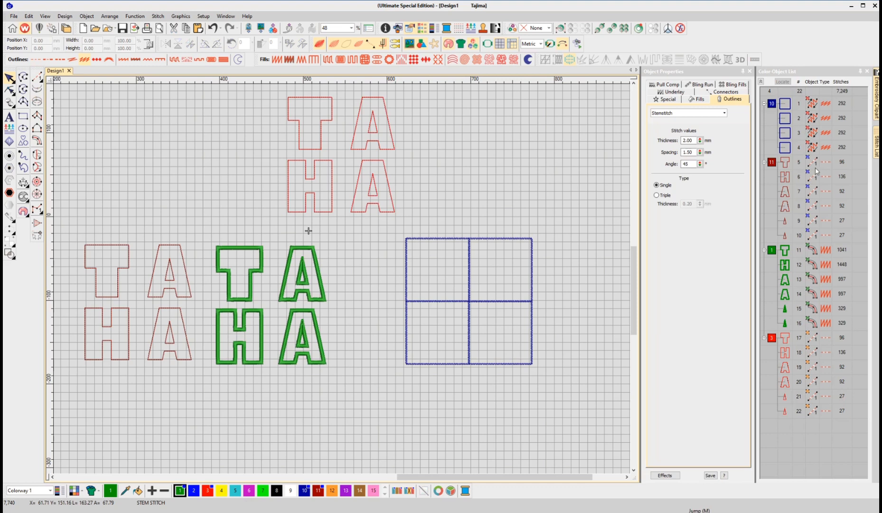
# Reorder the groups to stitch as dark red run letters, green satin letters, bright red run letters, and blue squares last.
pyautogui.moveTo(773, 164); pyautogui.dragTo(774, 106)
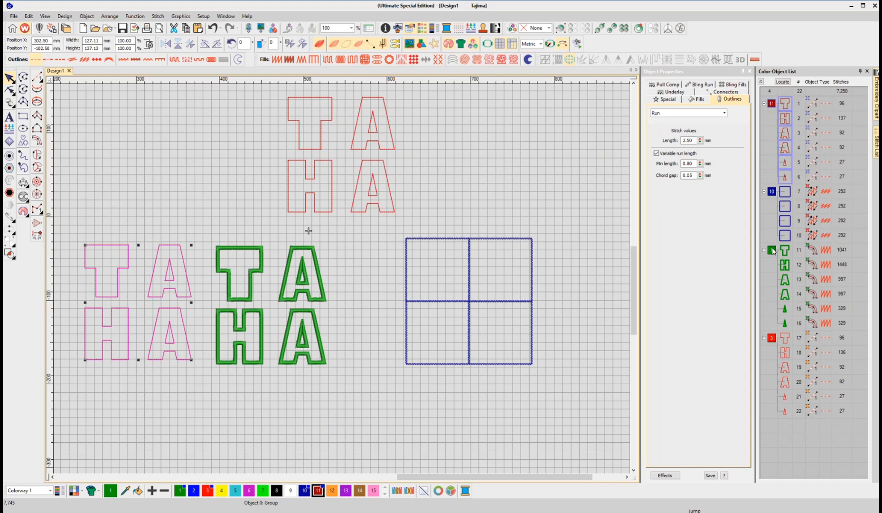
pyautogui.click(773, 250)
pyautogui.moveTo(771, 186); pyautogui.dragTo(771, 188)
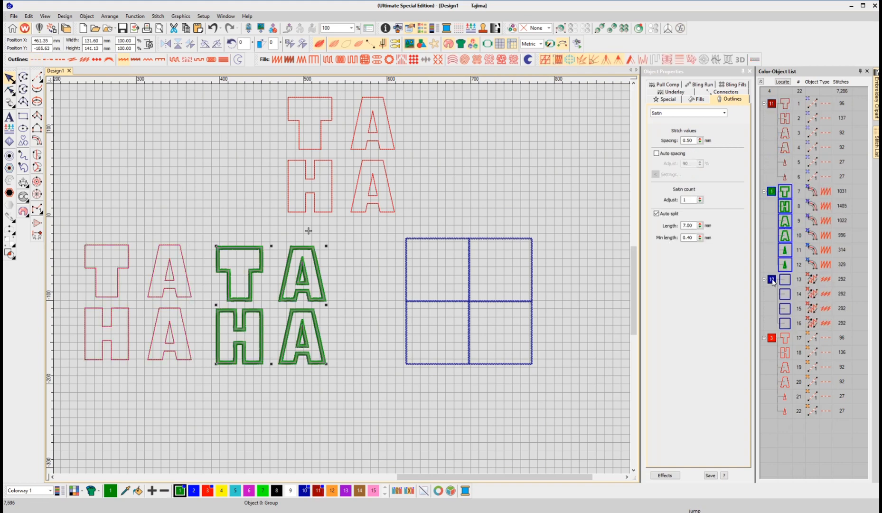
pyautogui.moveTo(772, 339); pyautogui.dragTo(772, 278)
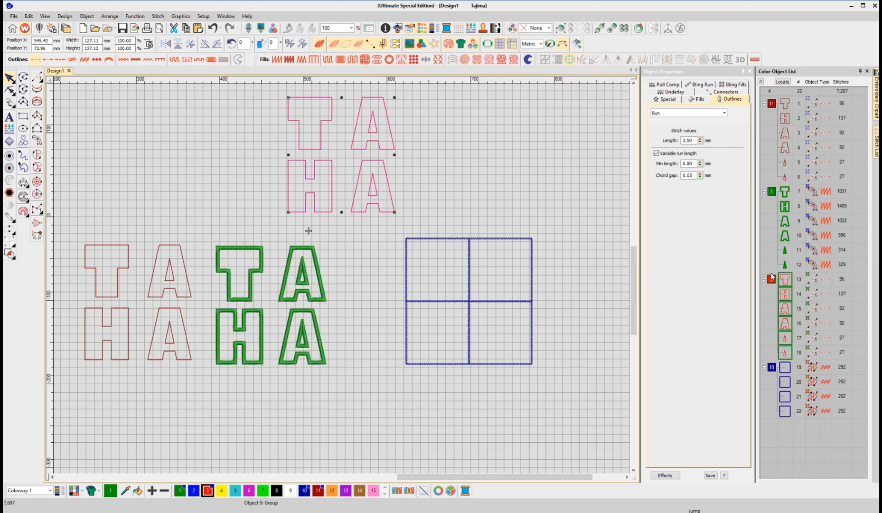
pyautogui.click(774, 369)
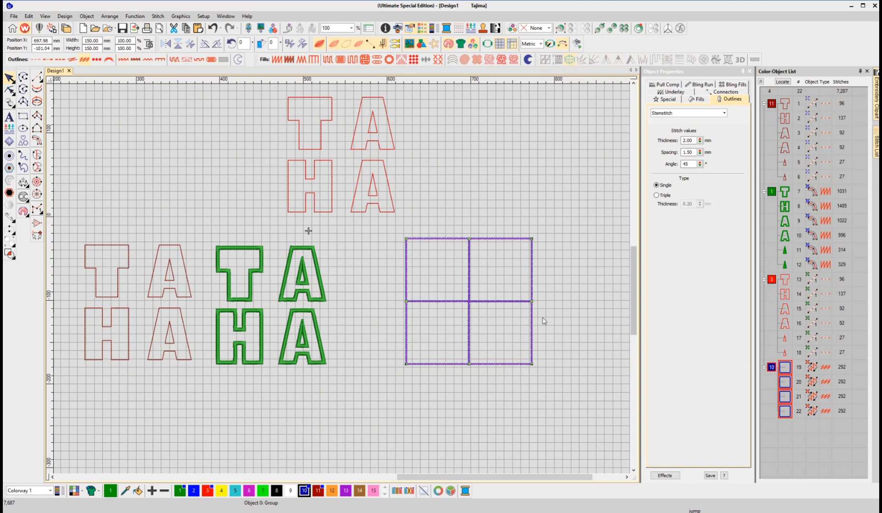
# Align all four groups by their horizontal centers and vertical centers so that they stack over the squares.
pyautogui.scroll(-2, 442, 314)
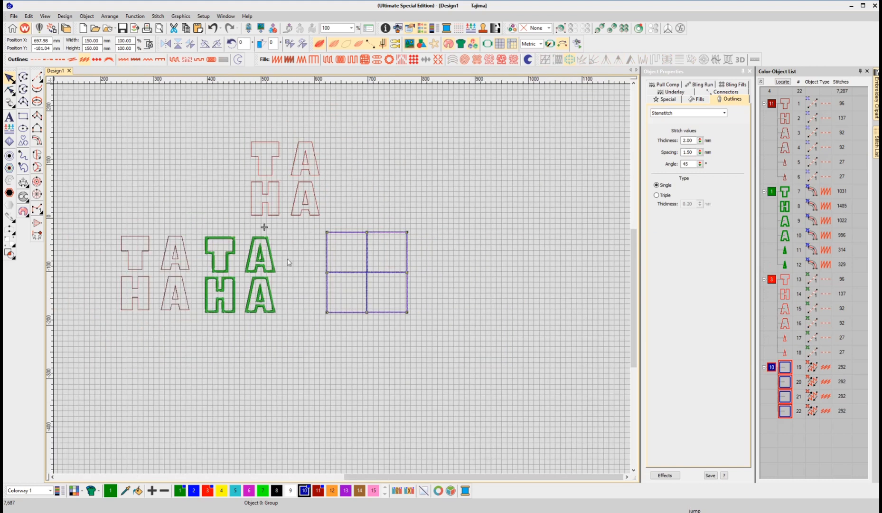
pyautogui.click(72, 108)
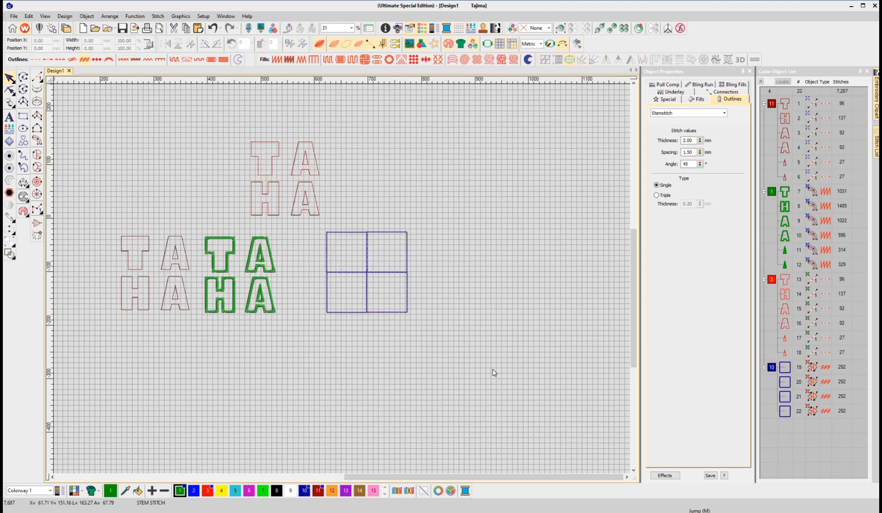
pyautogui.hotkey('ctrl', 'a')
pyautogui.click(110, 16)
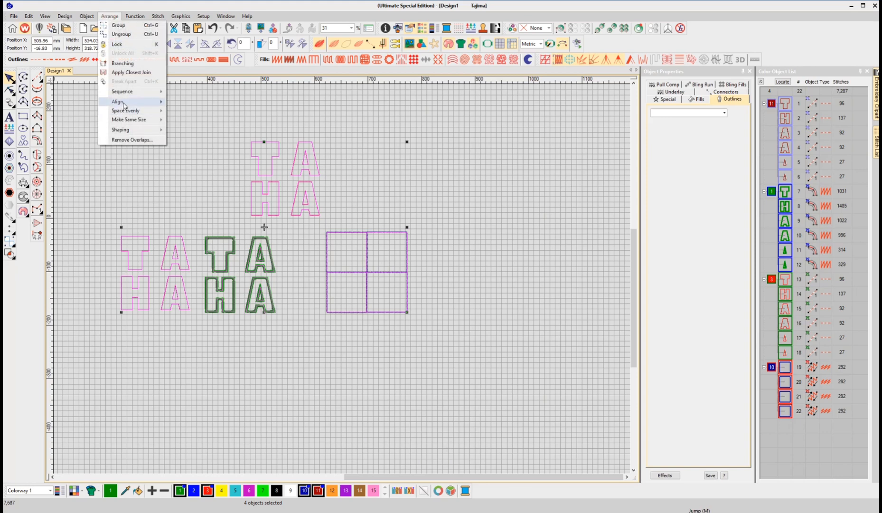
pyautogui.moveTo(124, 105)
pyautogui.click(207, 113)
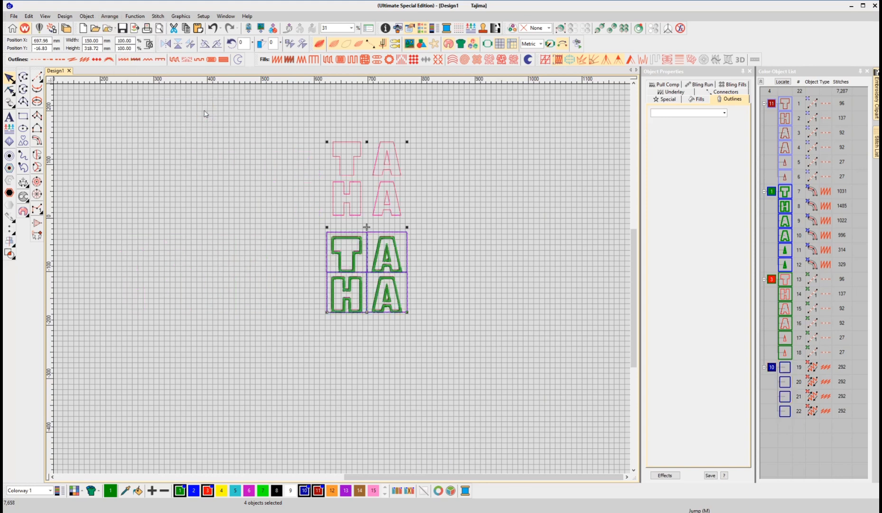
pyautogui.click(109, 16)
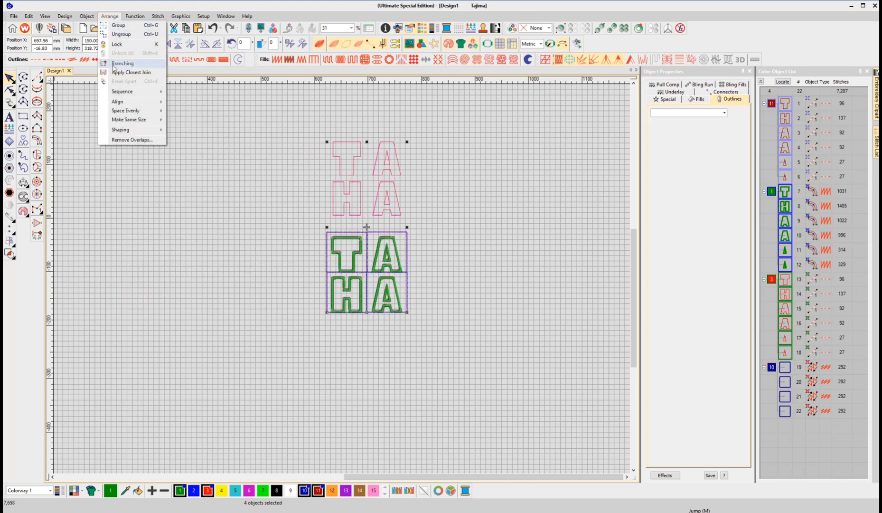
pyautogui.moveTo(129, 103)
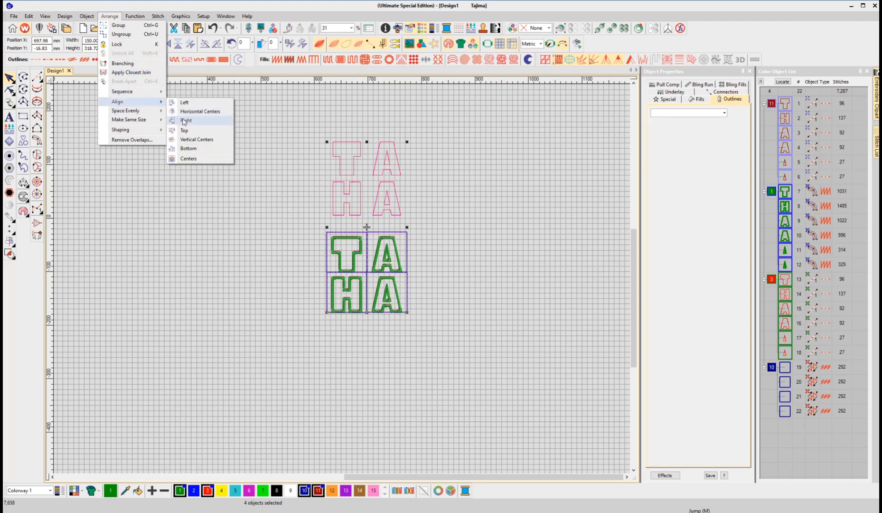
pyautogui.click(191, 142)
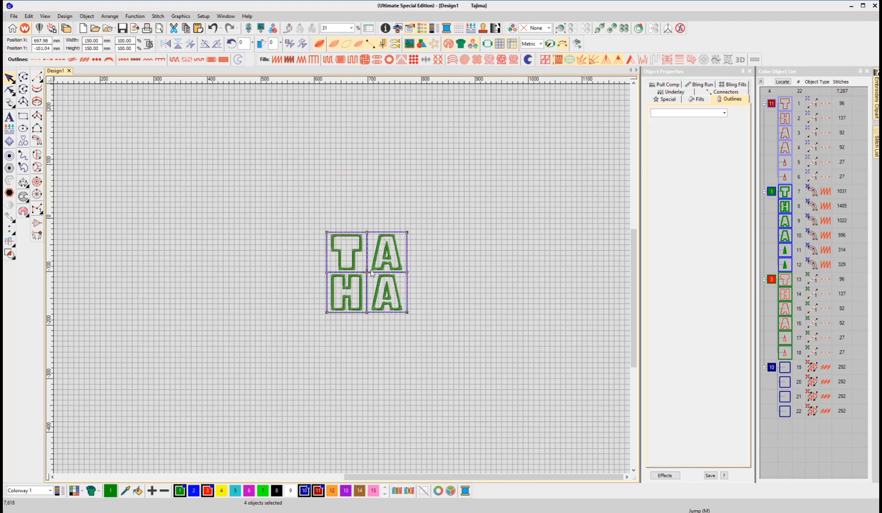
pyautogui.scroll(5, 371, 273)
pyautogui.scroll(1, 343, 279)
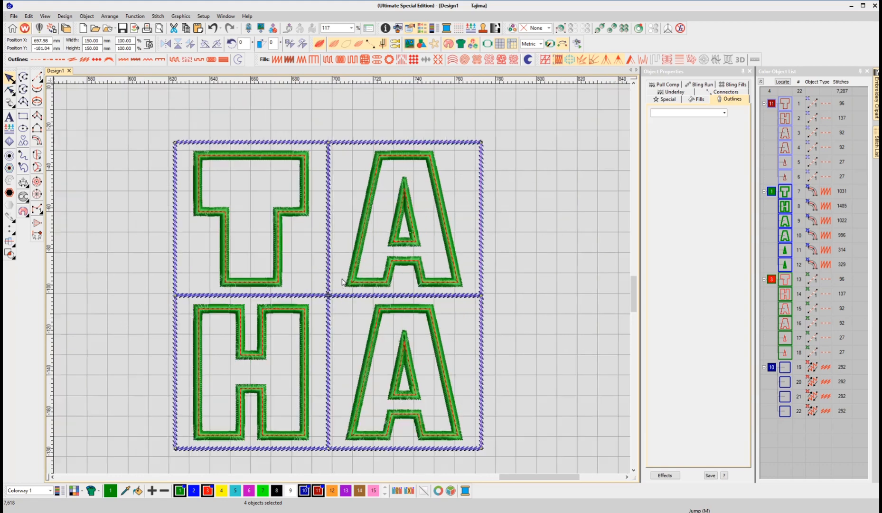
pyautogui.click(513, 233)
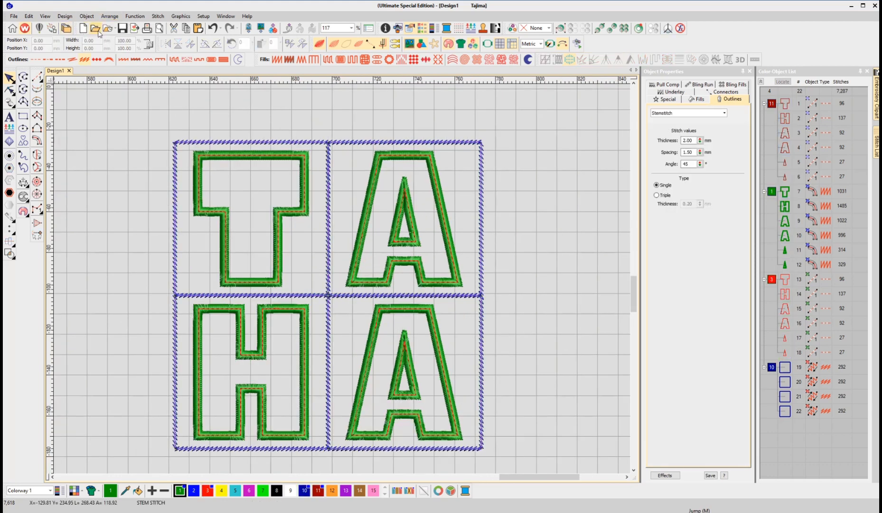
# Save the design as TAHA in EMB format in the T subfolder of the Design folder.
pyautogui.click(123, 29)
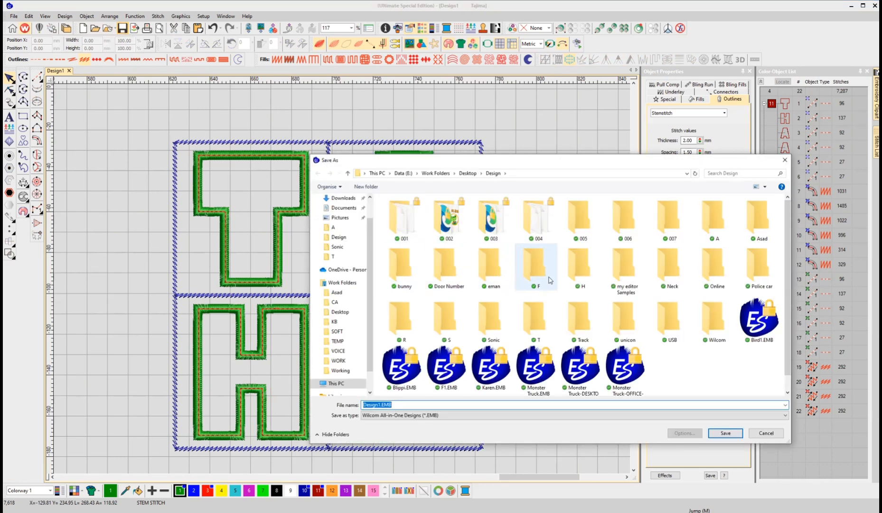
pyautogui.click(531, 328)
pyautogui.doubleClick(531, 329)
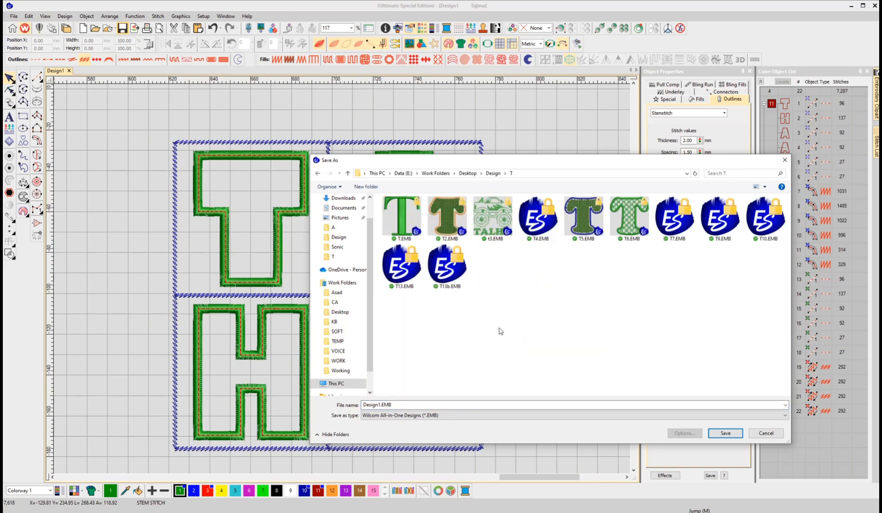
pyautogui.click(431, 407)
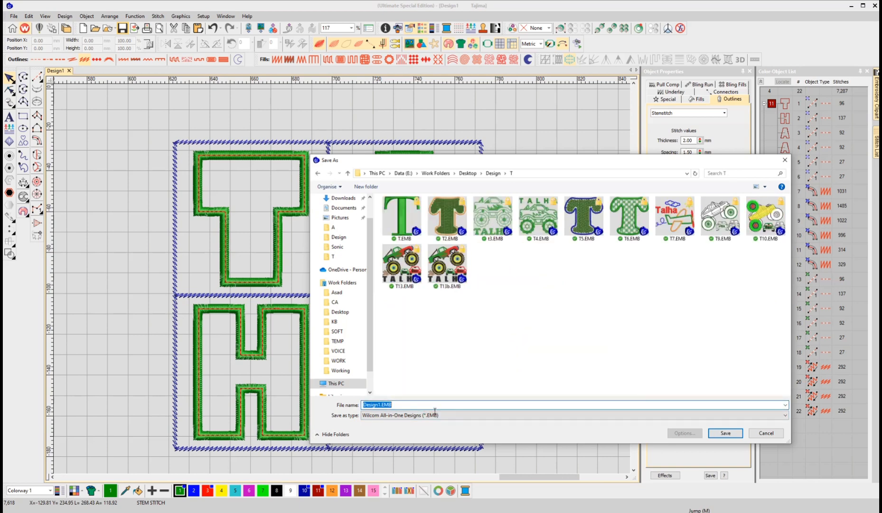
pyautogui.write('TAHA')
pyautogui.click(725, 433)
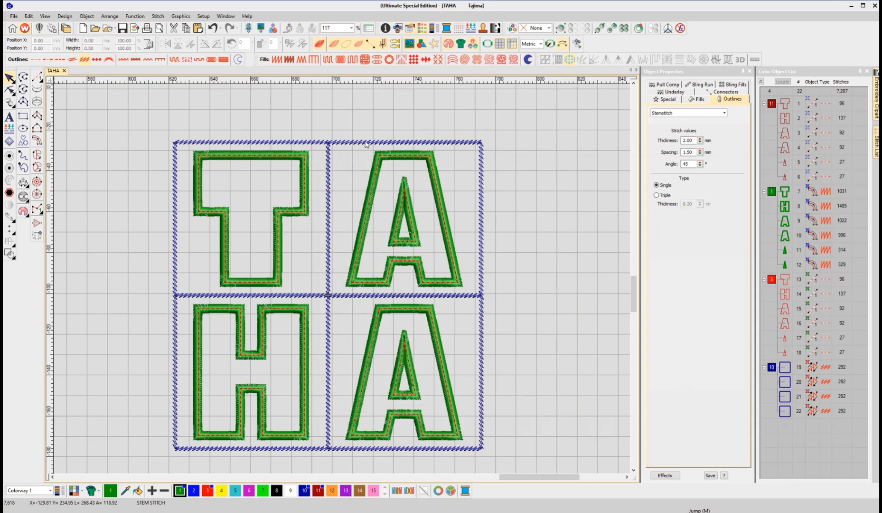
# Play the whole design in the Stitch Player, raising the speed to 2340 and 9600 s/m, and close the simulation.
pyautogui.click(577, 44)
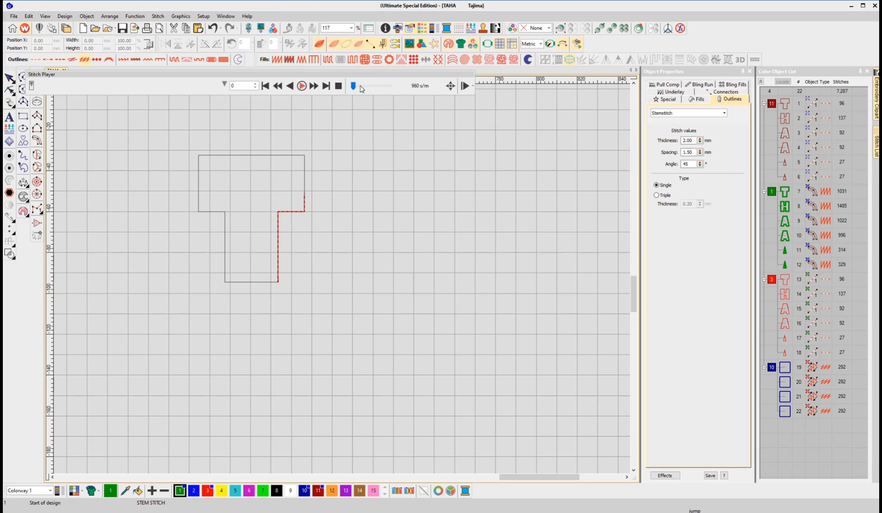
pyautogui.moveTo(360, 88)
pyautogui.mouseDown()
pyautogui.moveTo(374, 88)
pyautogui.moveTo(367, 88)
pyautogui.mouseUp()
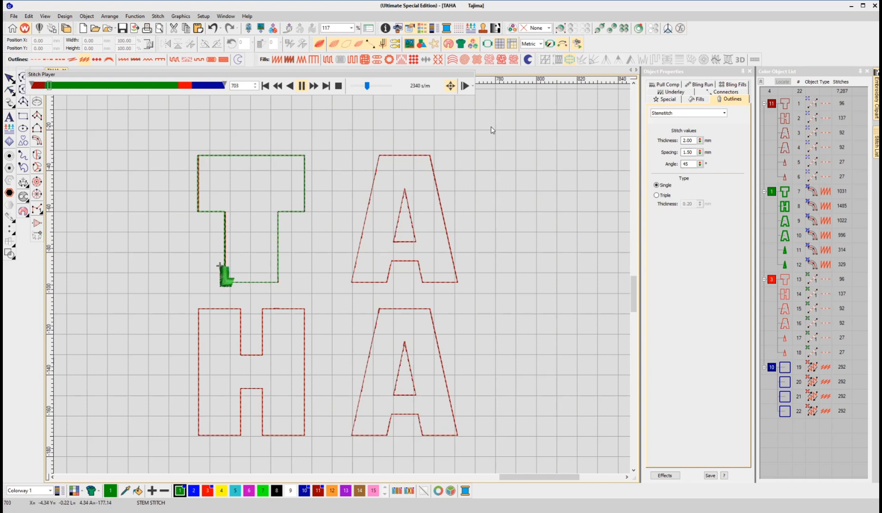
pyautogui.click(380, 86)
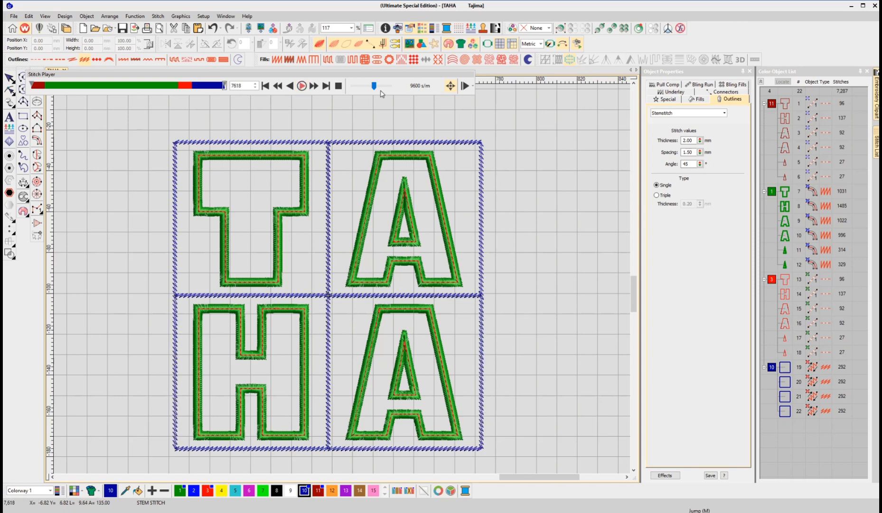
pyautogui.click(338, 86)
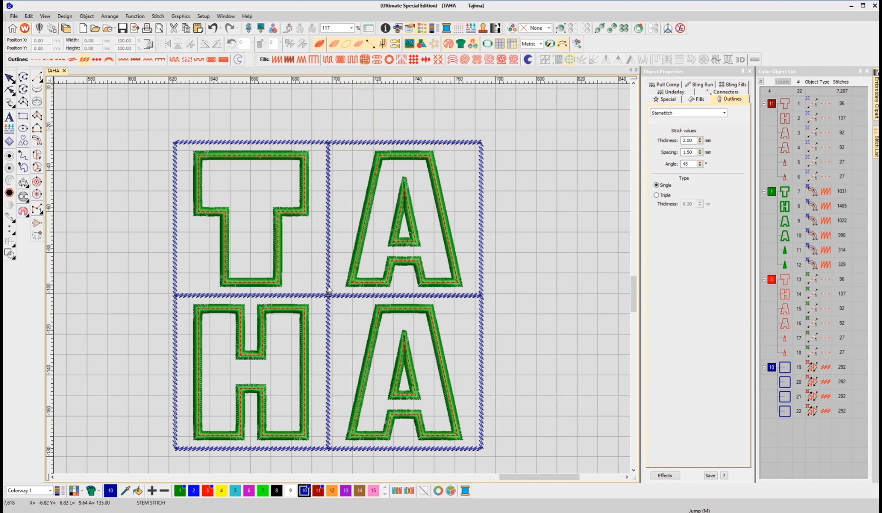
# Select all the letter and square groups and export the design as the Tajima machine file TAHA.DST in the T folder.
pyautogui.scroll(-1, 330, 290)
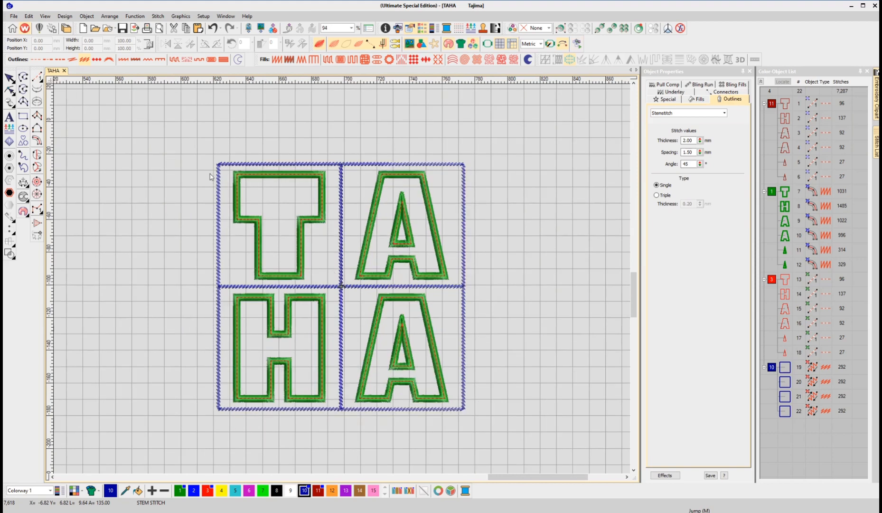
pyautogui.moveTo(203, 142); pyautogui.dragTo(498, 424)
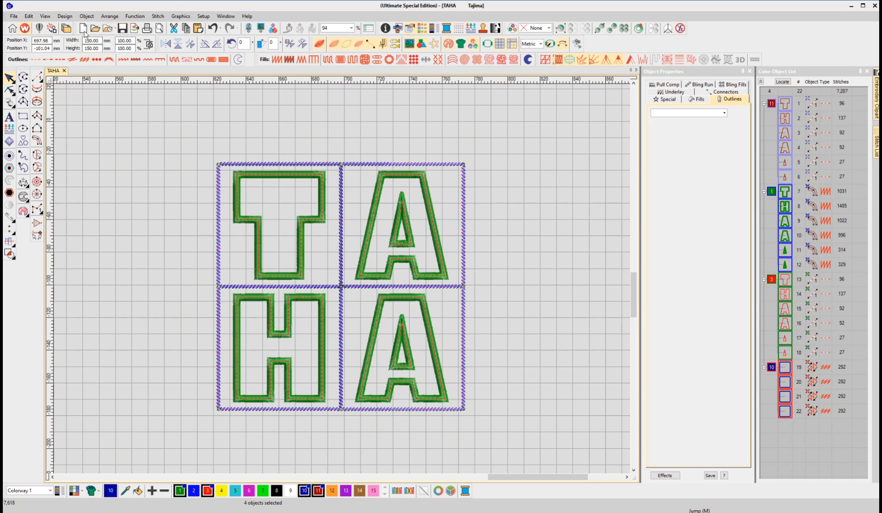
pyautogui.click(135, 28)
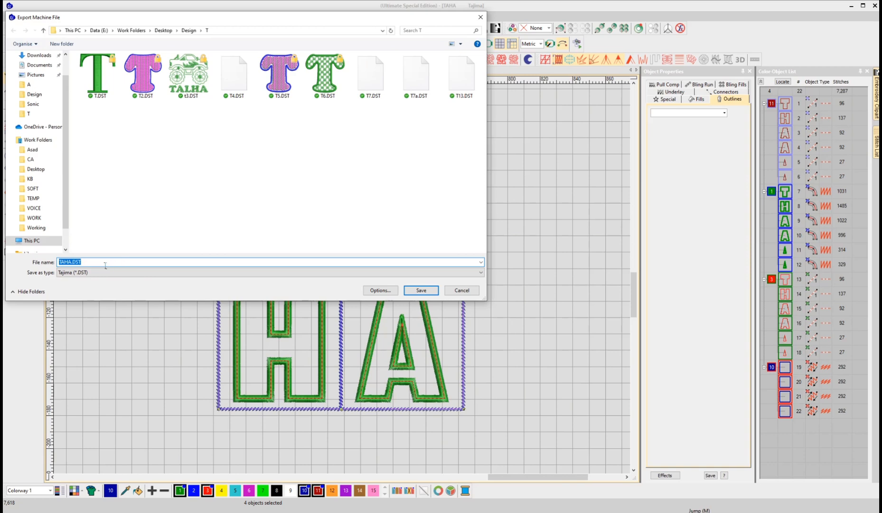
pyautogui.click(423, 292)
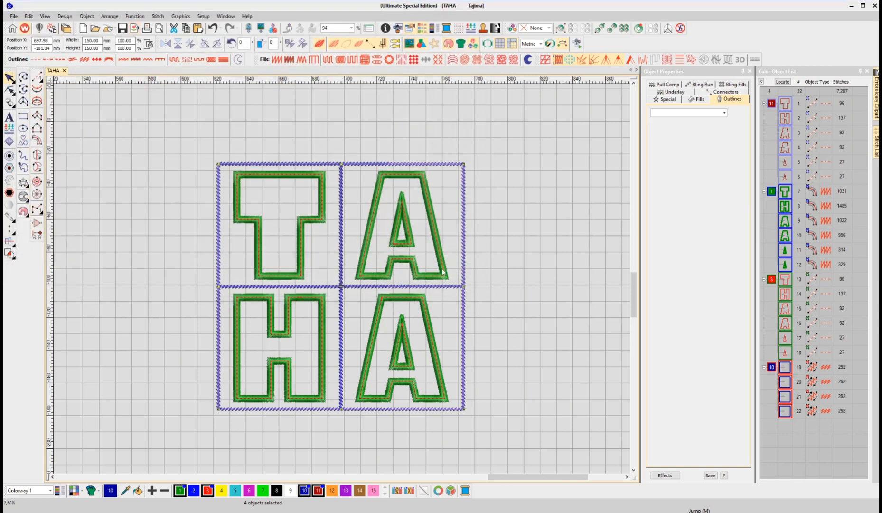